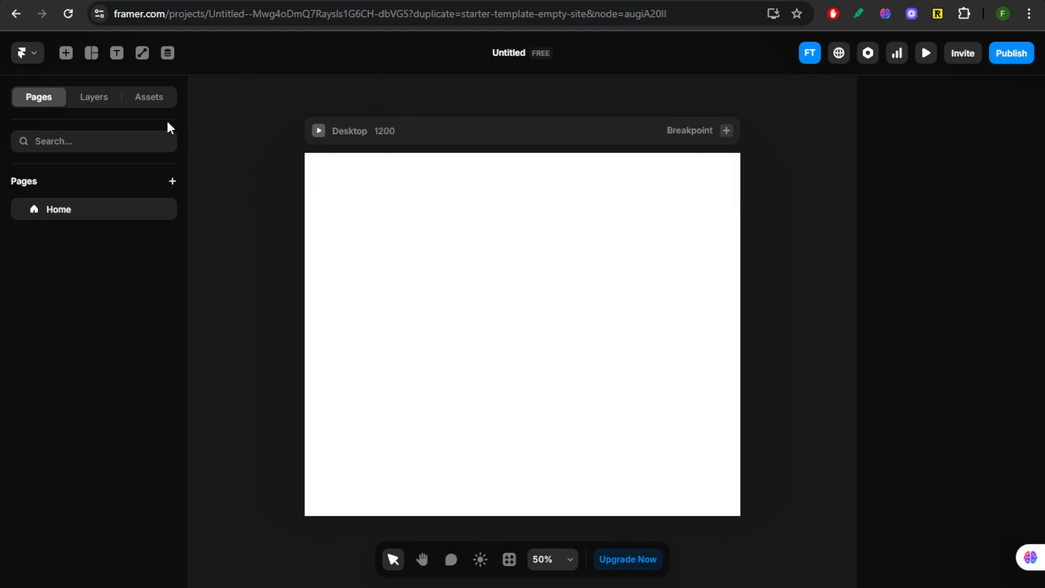
Generate a page with Wireframer from the prompt "I want a landing page for my youtube video tutorial channel. Please make it professional looking and detailed.".
click(30, 52)
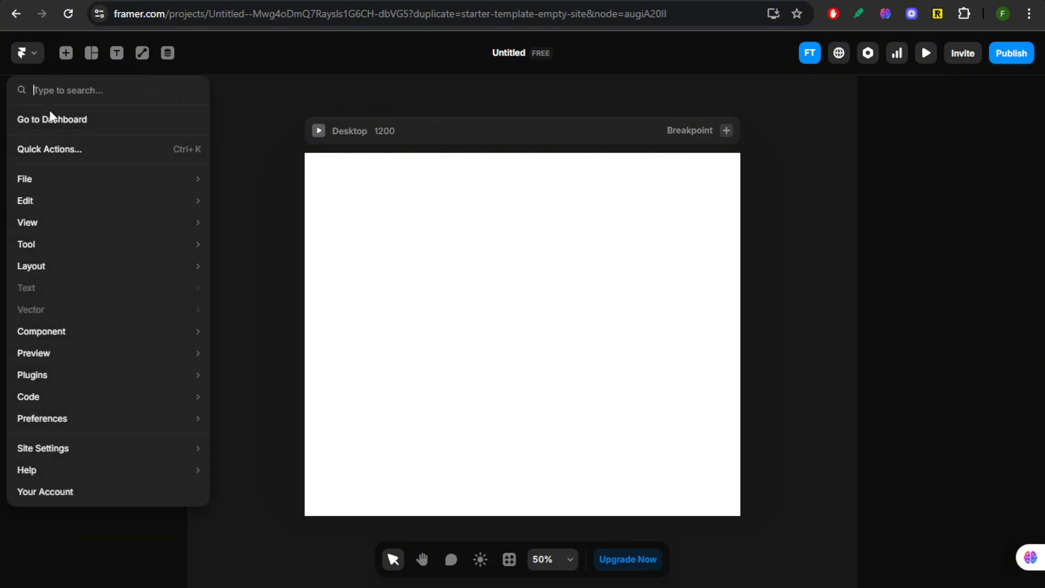
mouse_move(30, 246)
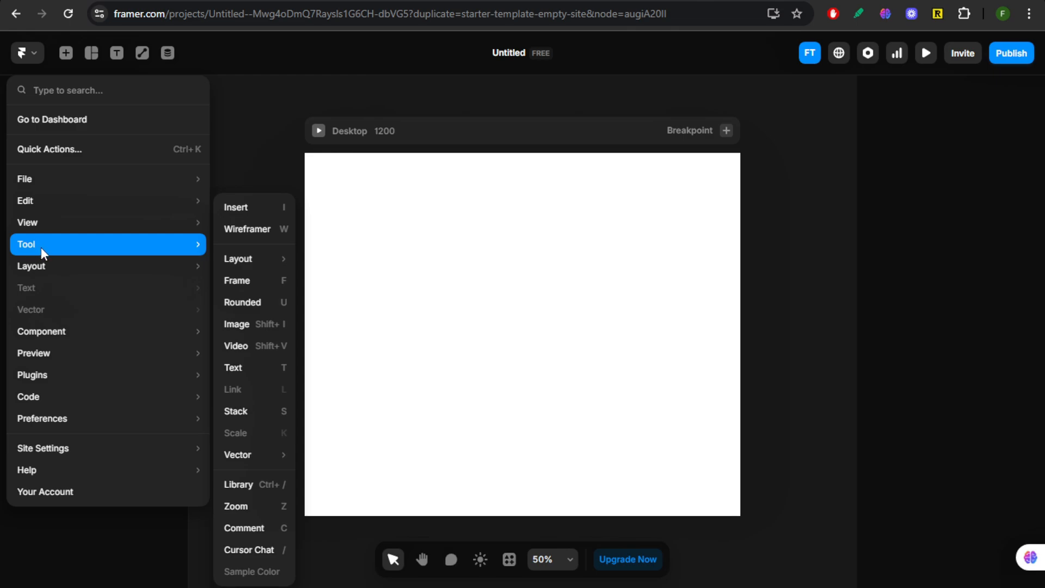
click(240, 231)
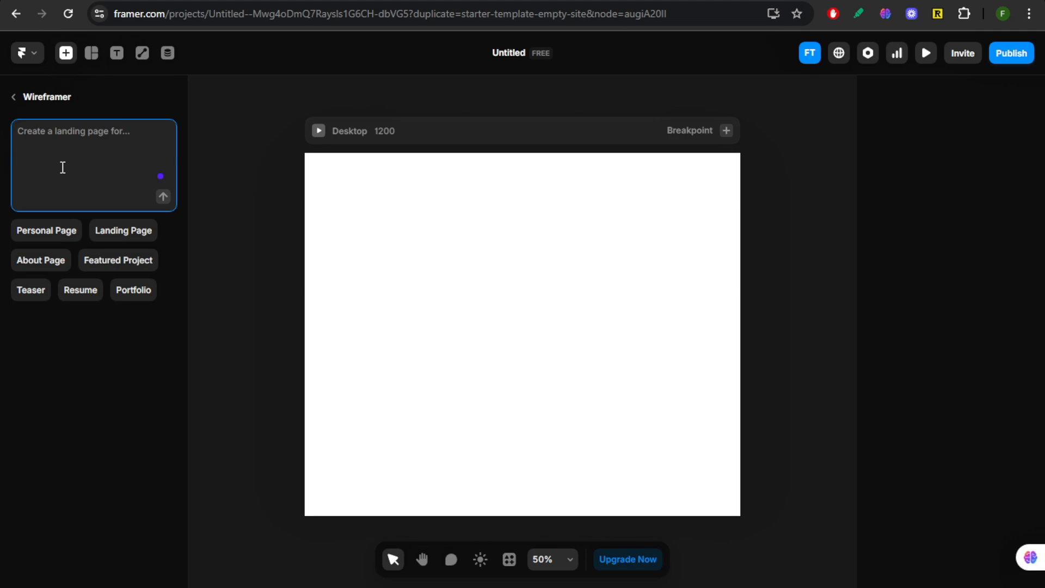
text(I want a landing page for my)
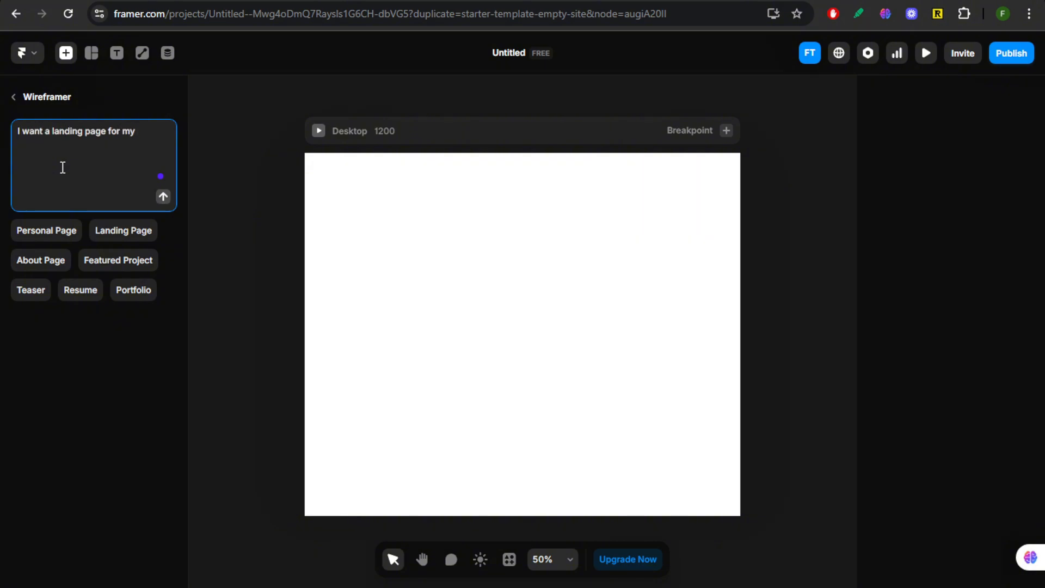
text( youtube video tutoriALl channel. Please )
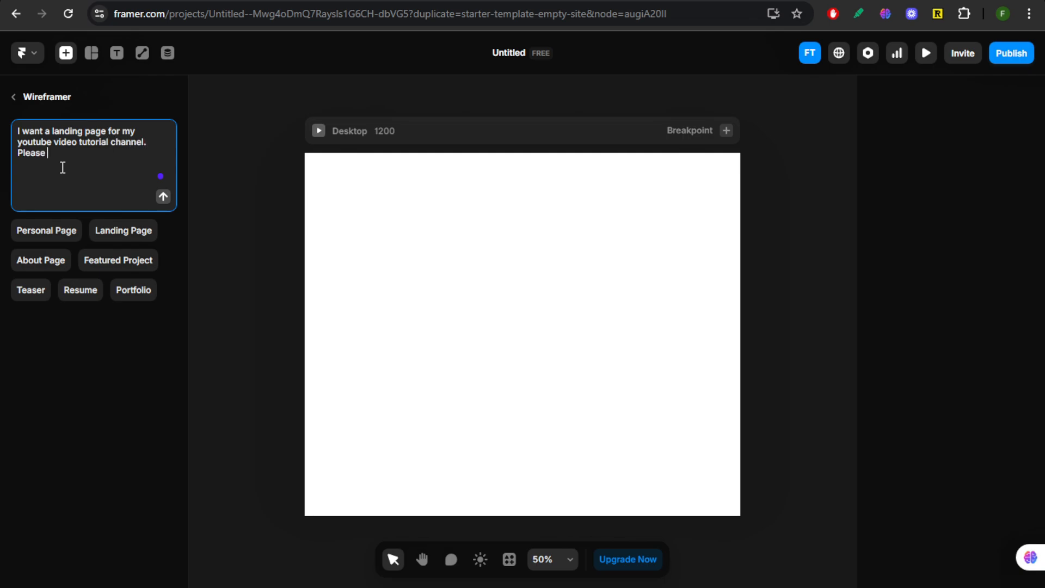
text(make it professional looking and detailed.)
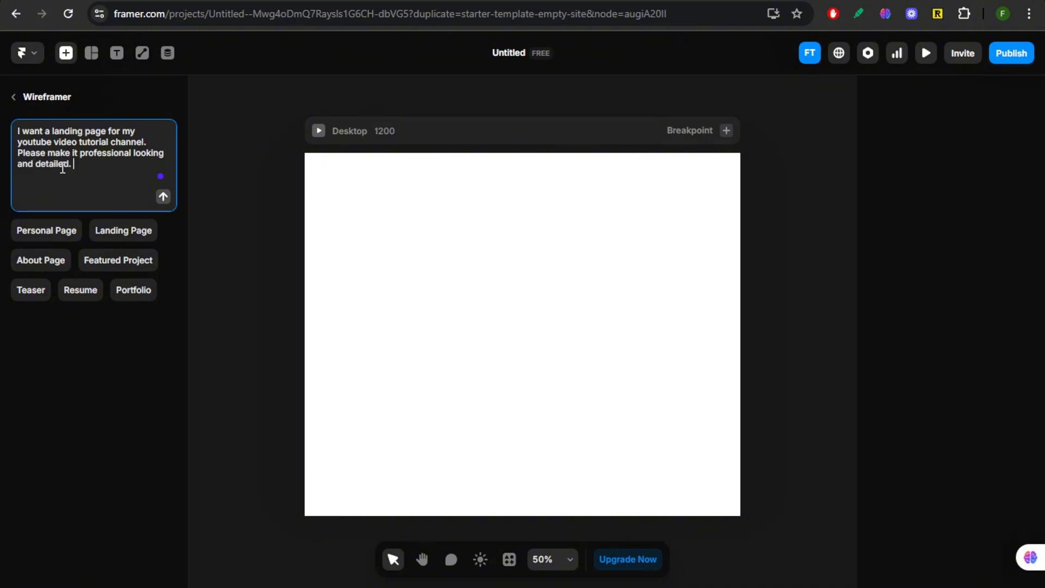
key(Return)
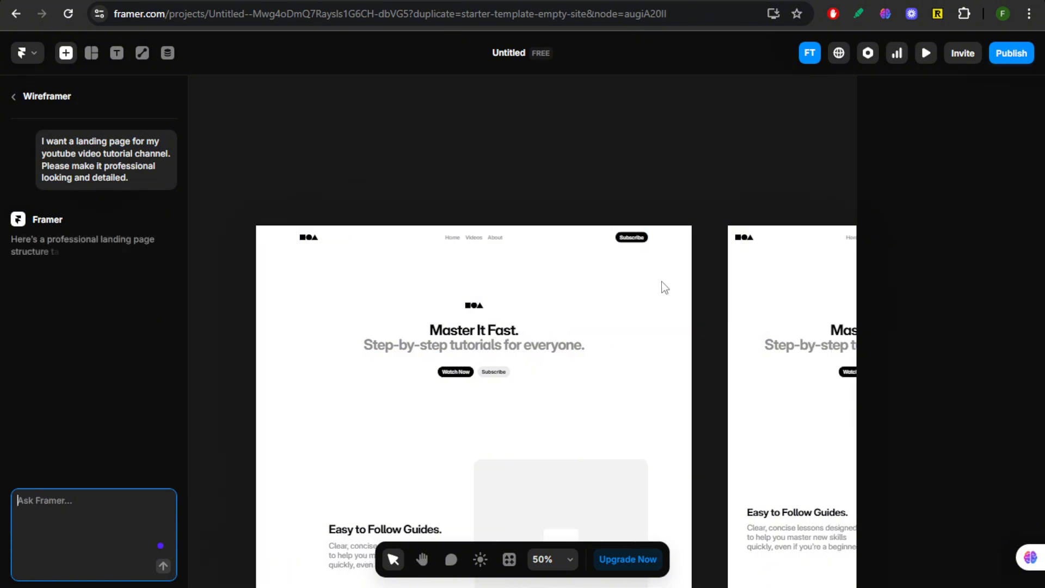
Examine the generated landing page across its desktop, tablet and phone layouts.
scroll(748, 297, right, 1)
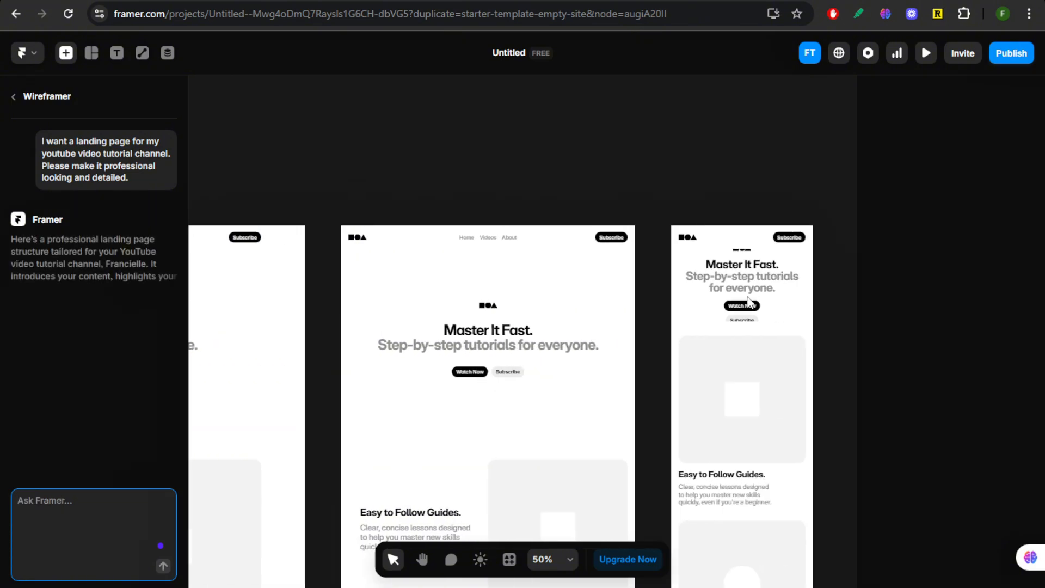
scroll(754, 315, down, 3)
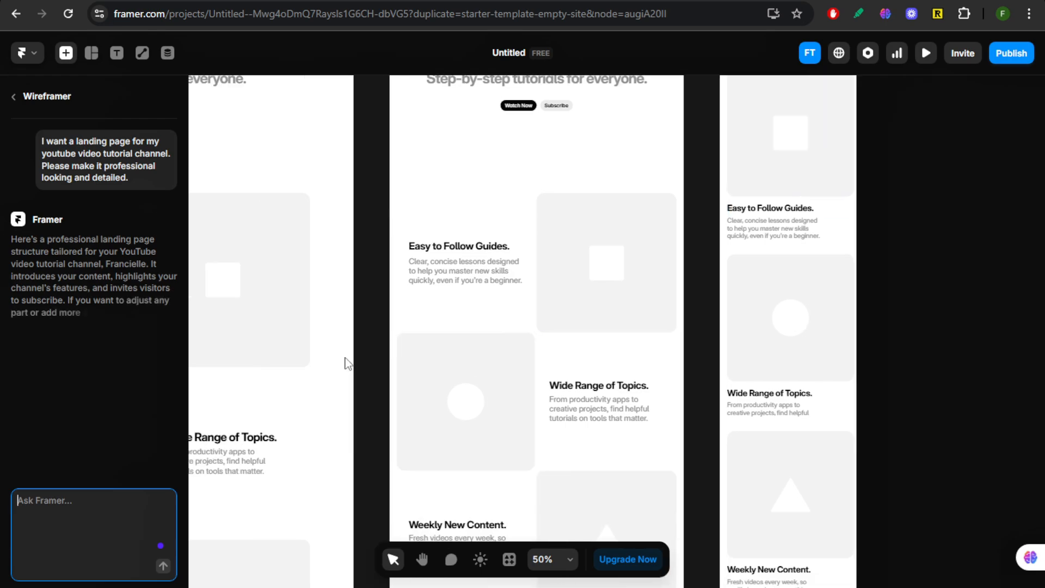
scroll(527, 356, right, 2)
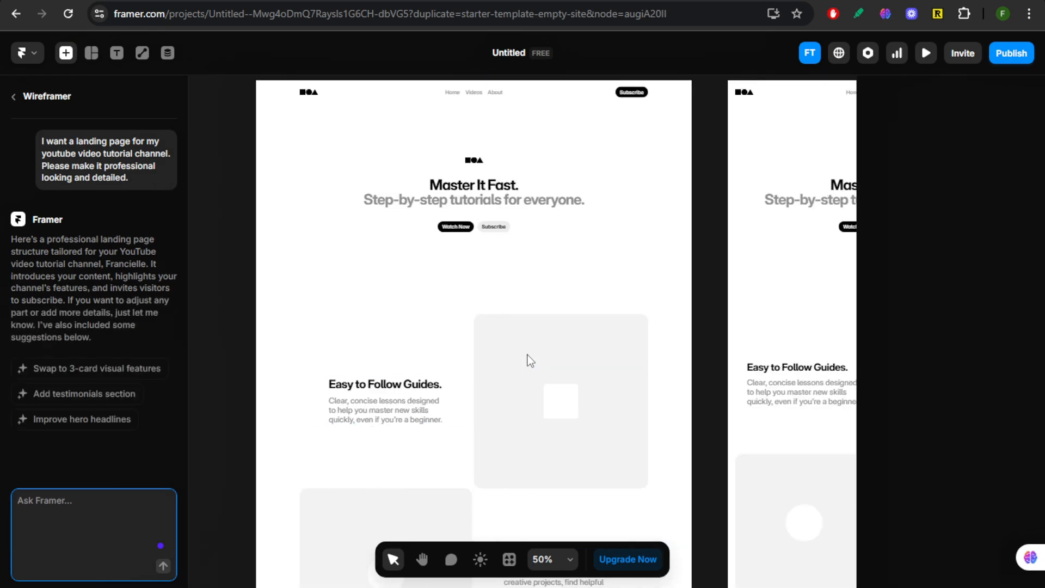
scroll(528, 357, up, 3)
scroll(527, 357, down, 1)
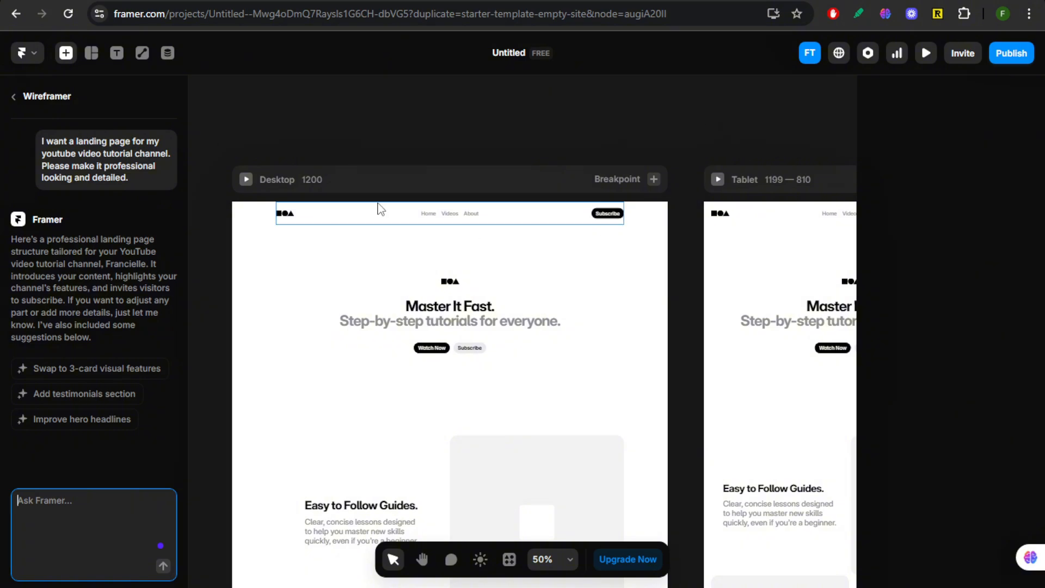
scroll(414, 304, right, 1)
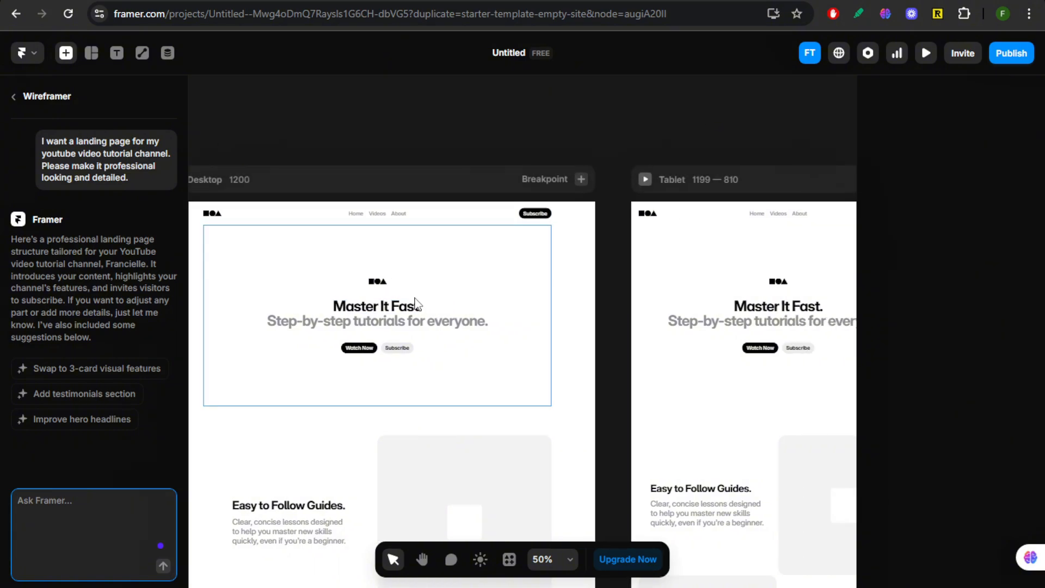
scroll(416, 303, left, 2)
scroll(416, 303, right, 1)
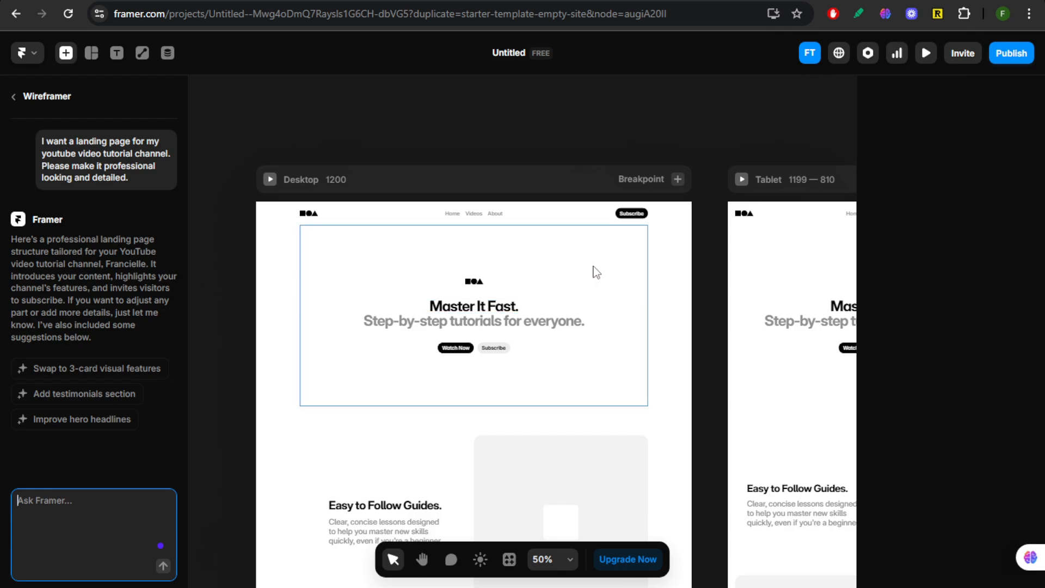
Review the desktop layout's sections from the hero through the features, email signup and FAQ to the footer links.
scroll(675, 407, down, 2)
scroll(675, 407, down, 1)
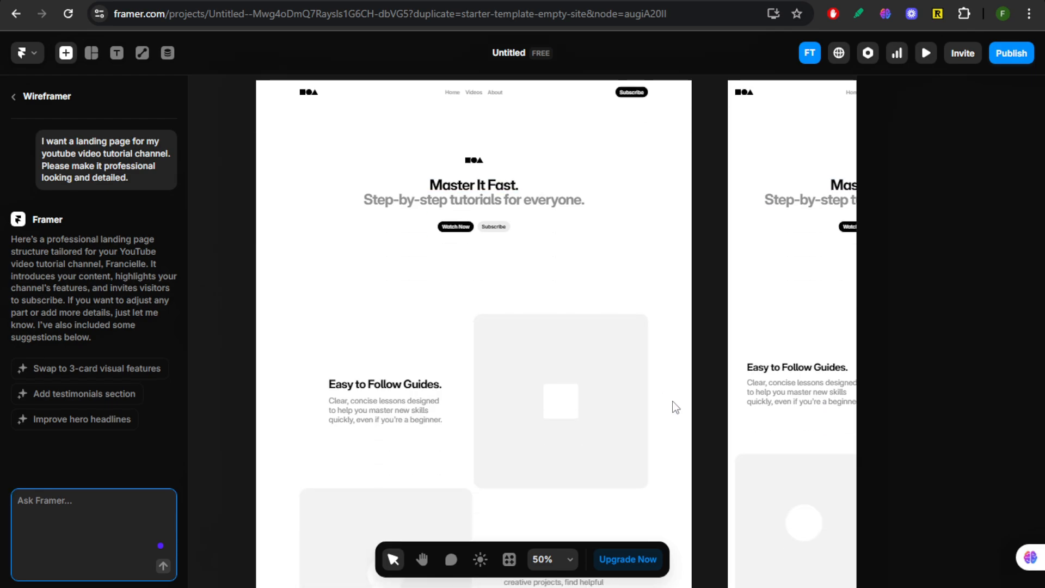
scroll(675, 406, up, 2)
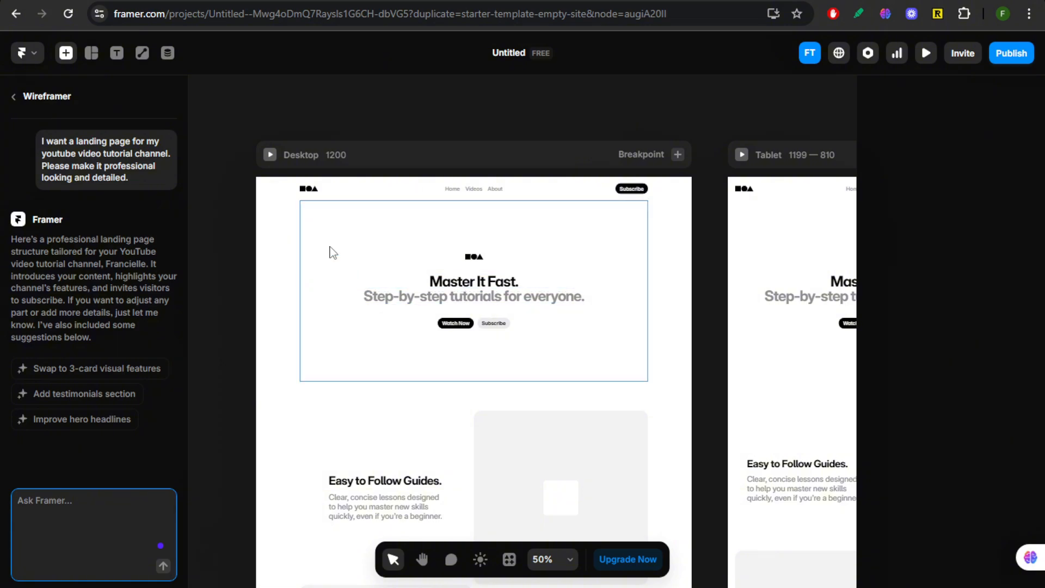
scroll(697, 213, down, 1)
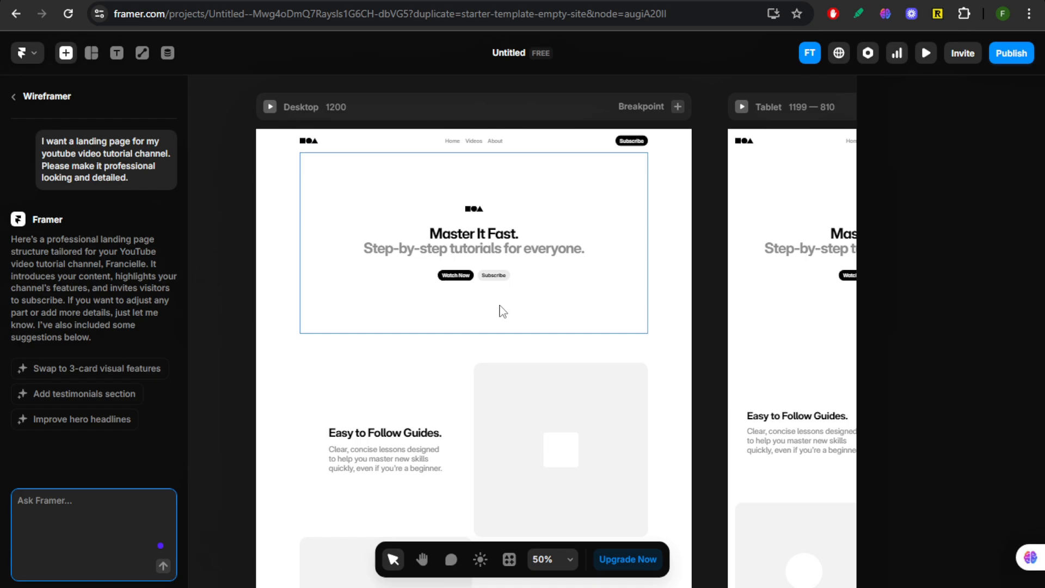
scroll(434, 338, down, 6)
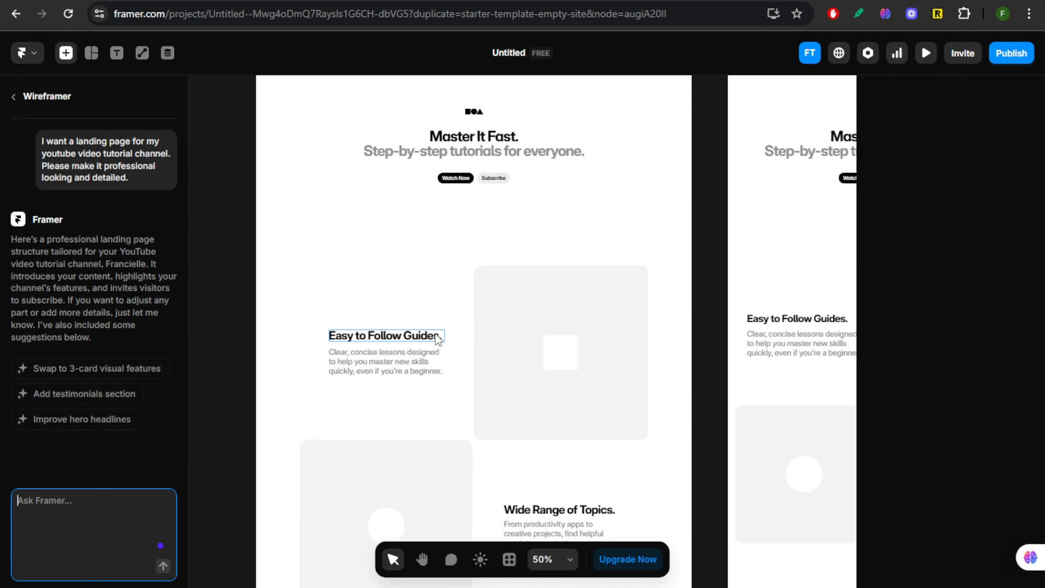
scroll(496, 325, down, 4)
scroll(495, 328, down, 4)
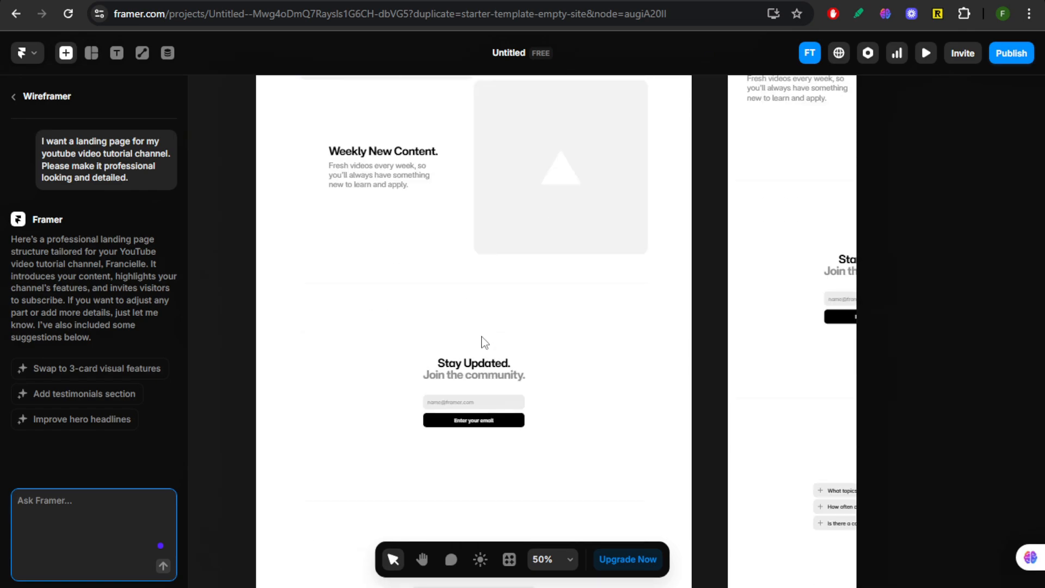
scroll(490, 327, up, 5)
scroll(489, 330, up, 5)
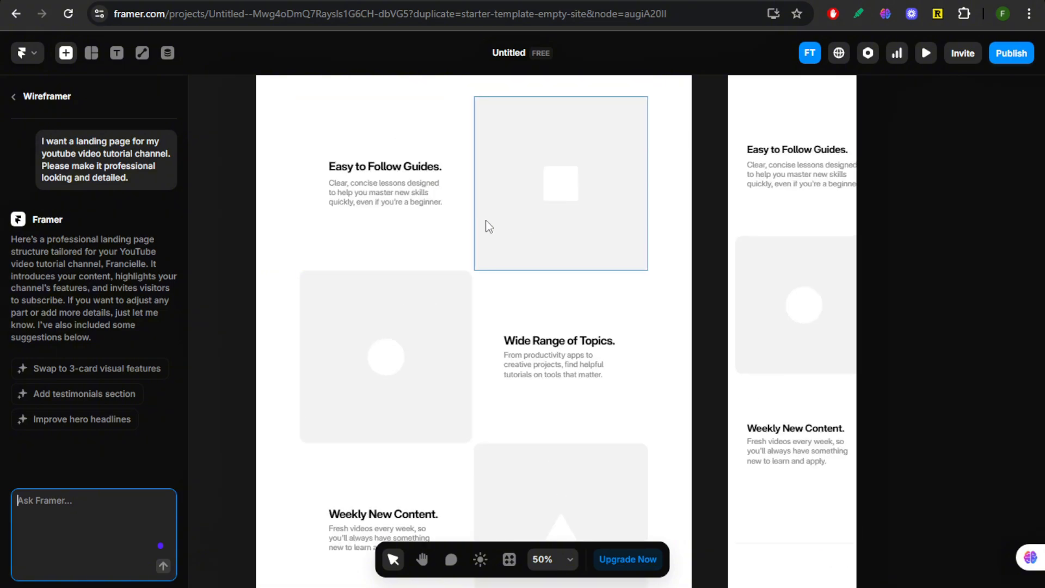
scroll(553, 266, up, 2)
scroll(553, 364, down, 2)
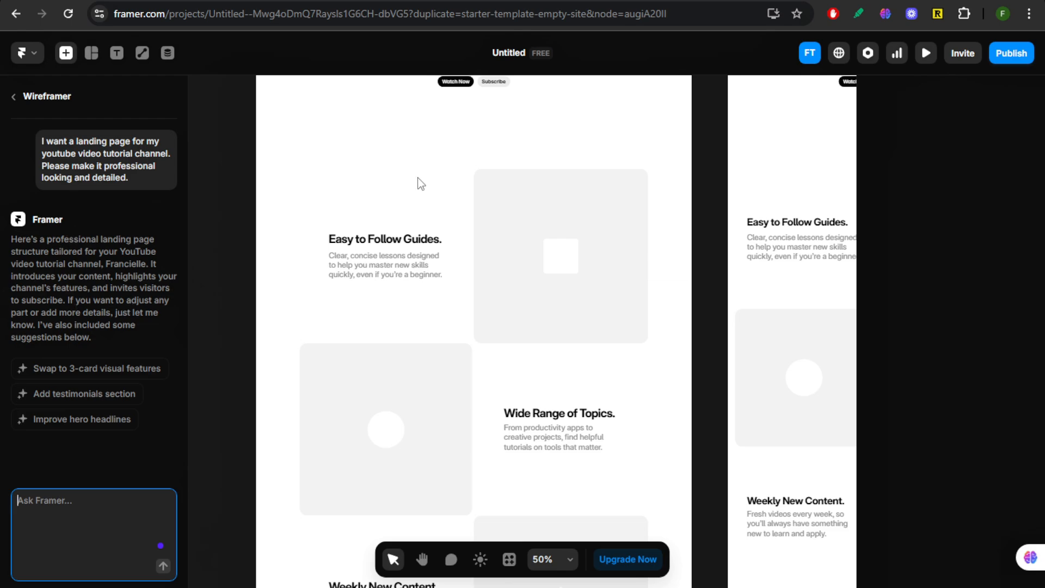
scroll(555, 336, down, 4)
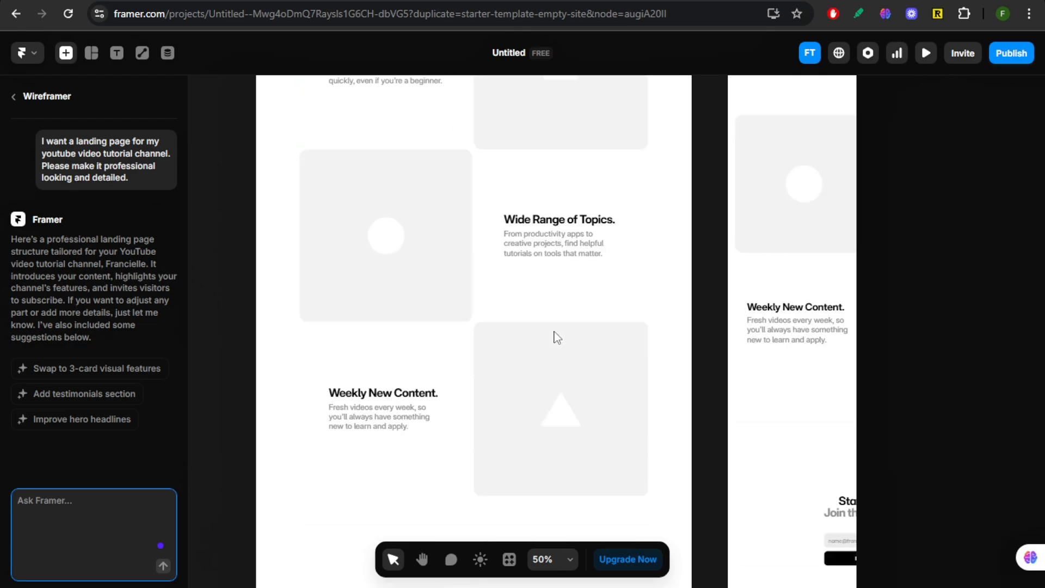
scroll(556, 337, down, 7)
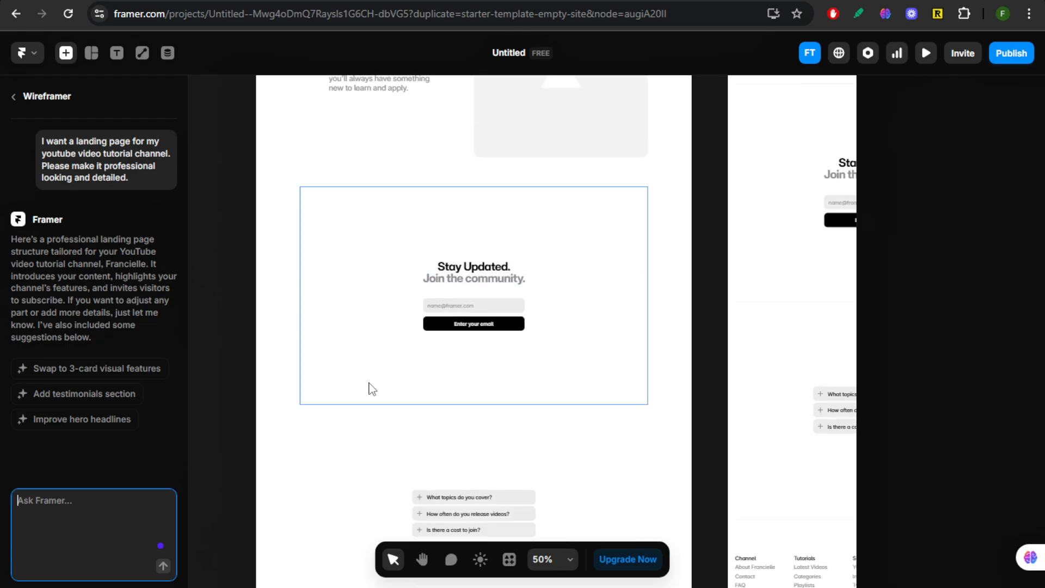
scroll(527, 334, down, 5)
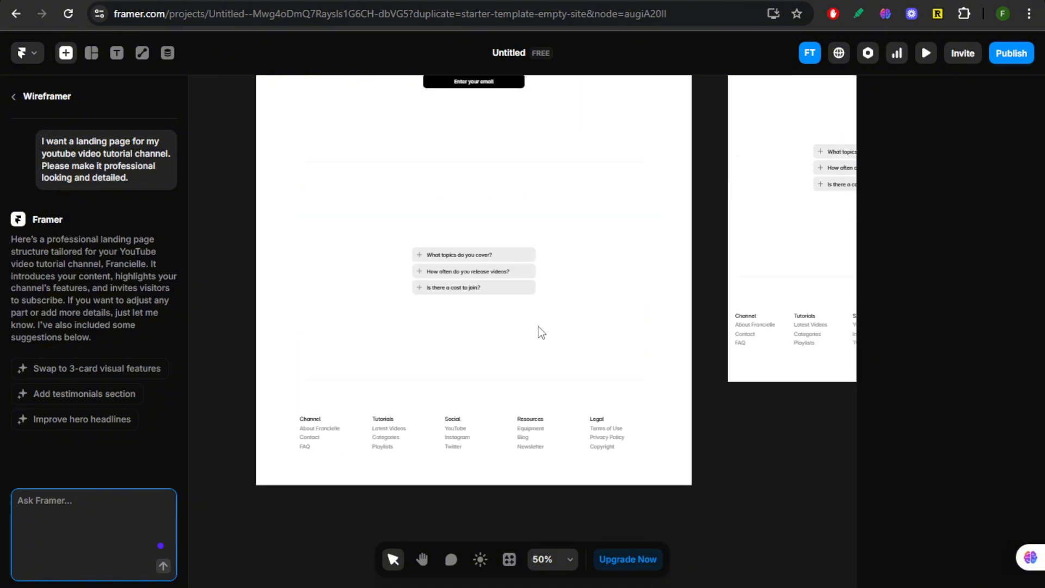
scroll(410, 431, up, 2)
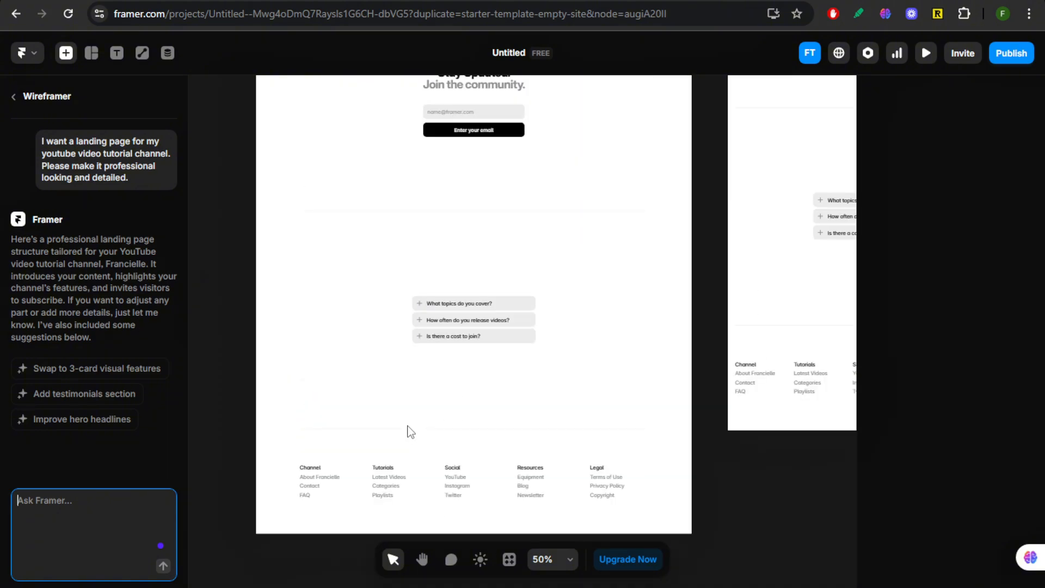
scroll(411, 431, up, 12)
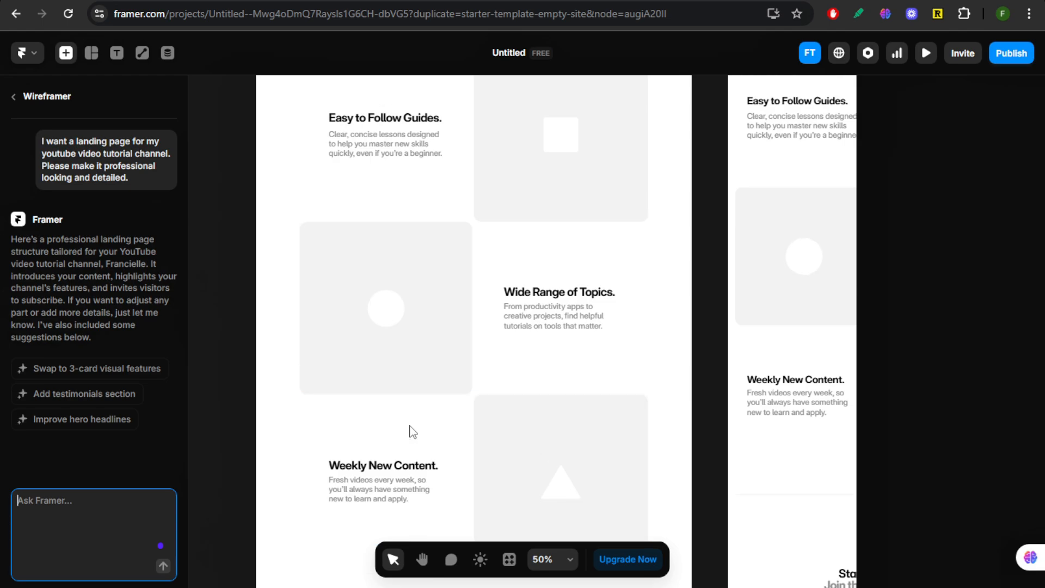
scroll(414, 432, up, 1)
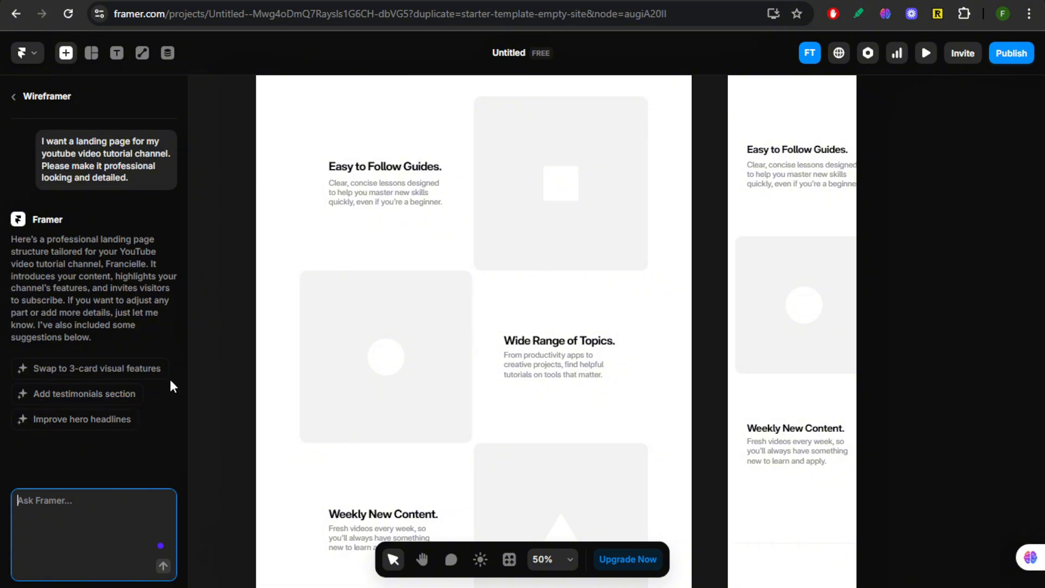
Apply Wireframer's suggestion to swap the landing page's features section to 3-card visual features.
scroll(427, 402, up, 3)
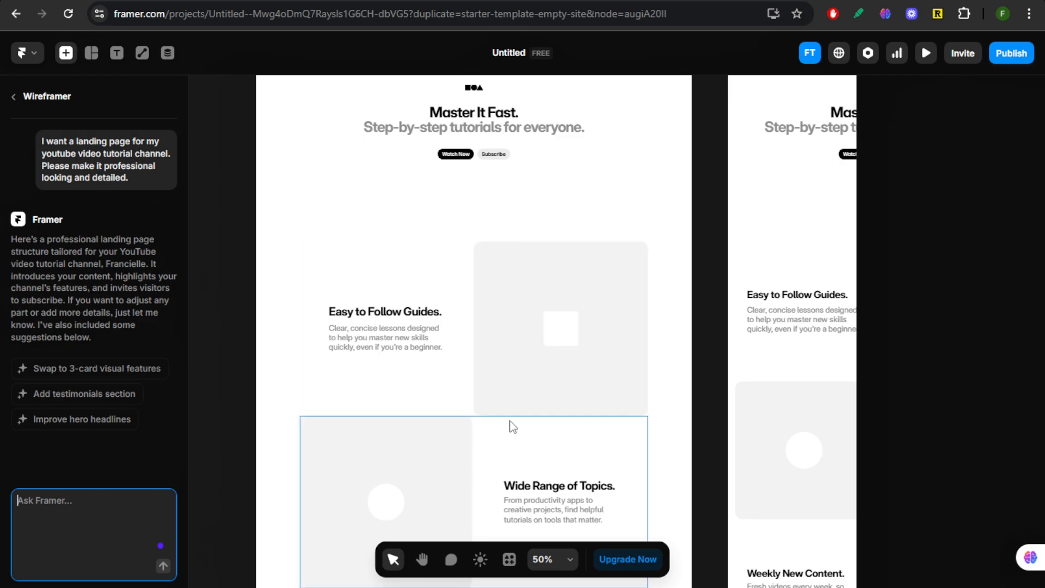
scroll(497, 404, down, 8)
scroll(502, 405, up, 5)
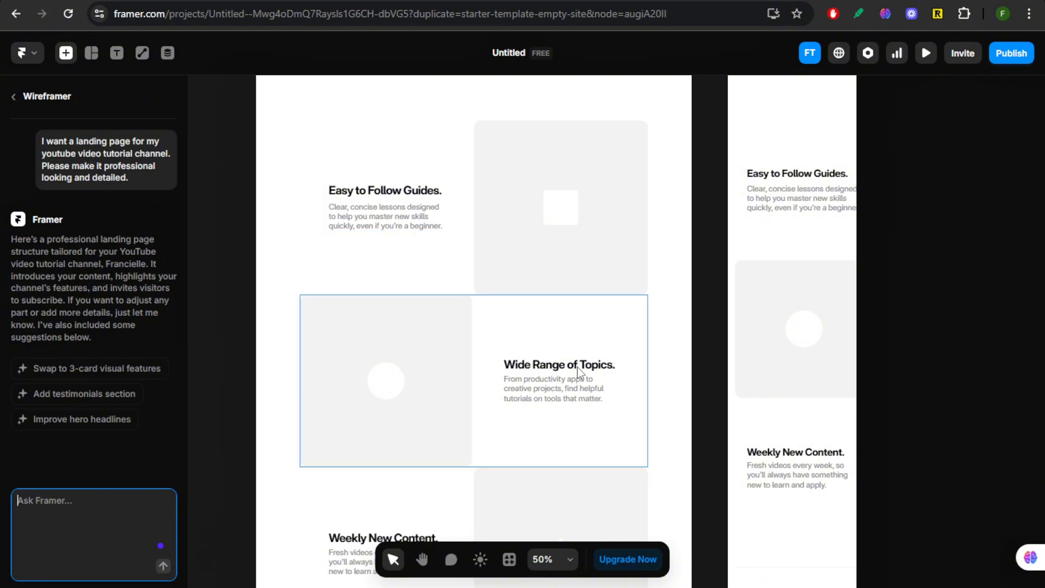
scroll(561, 359, down, 4)
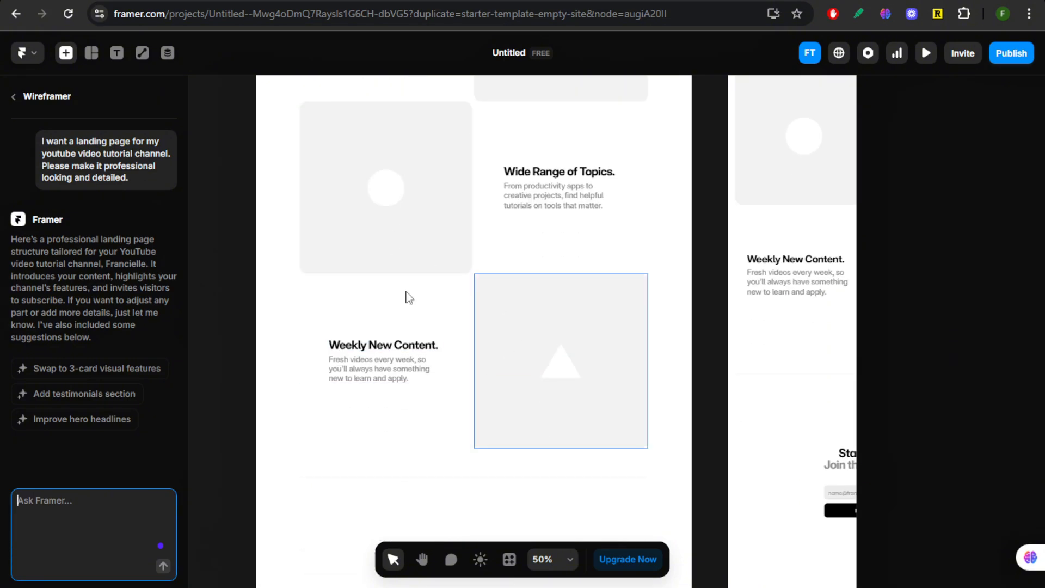
scroll(406, 297, up, 4)
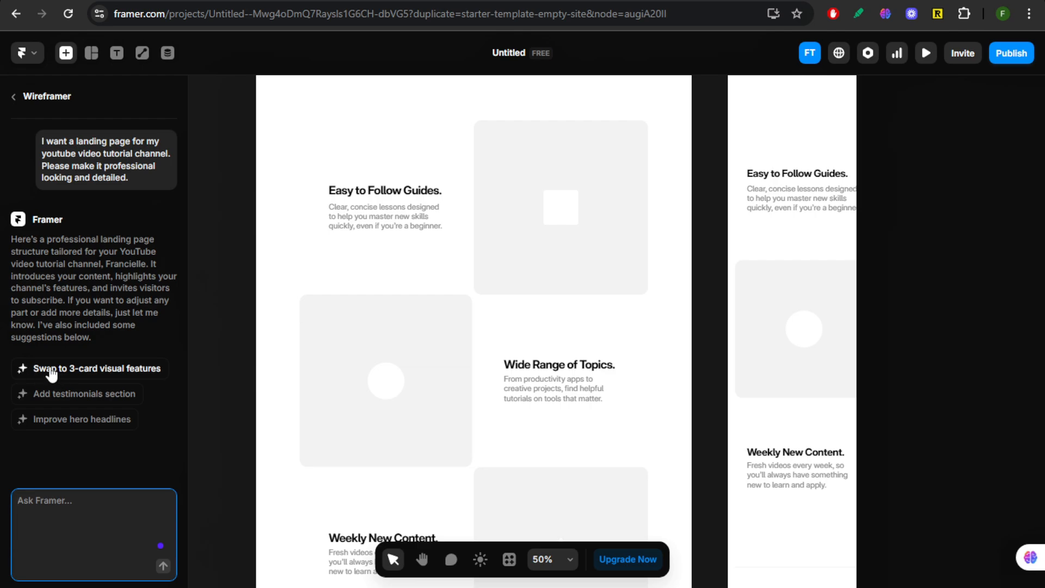
click(130, 373)
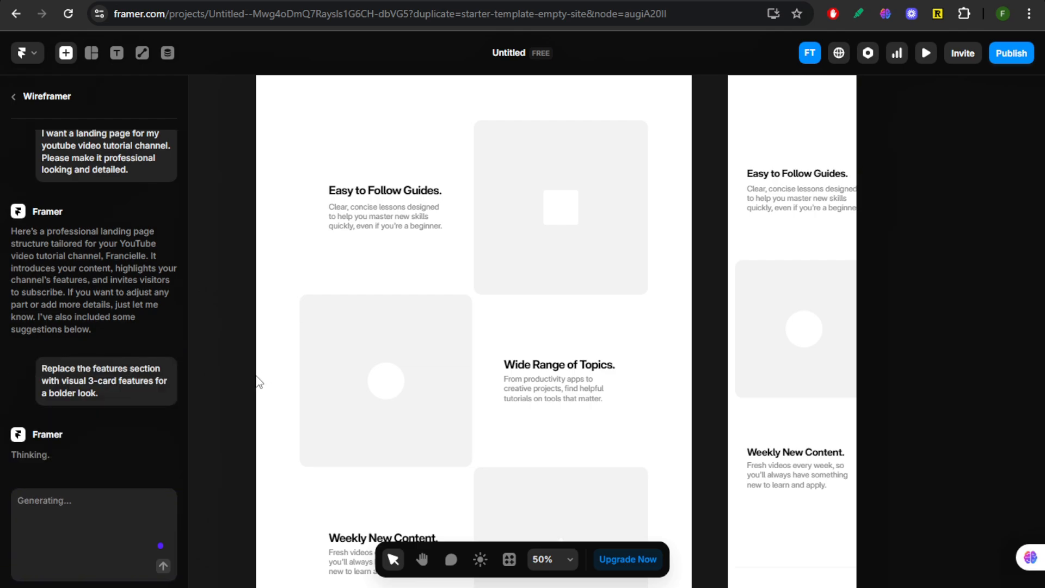
scroll(549, 430, up, 2)
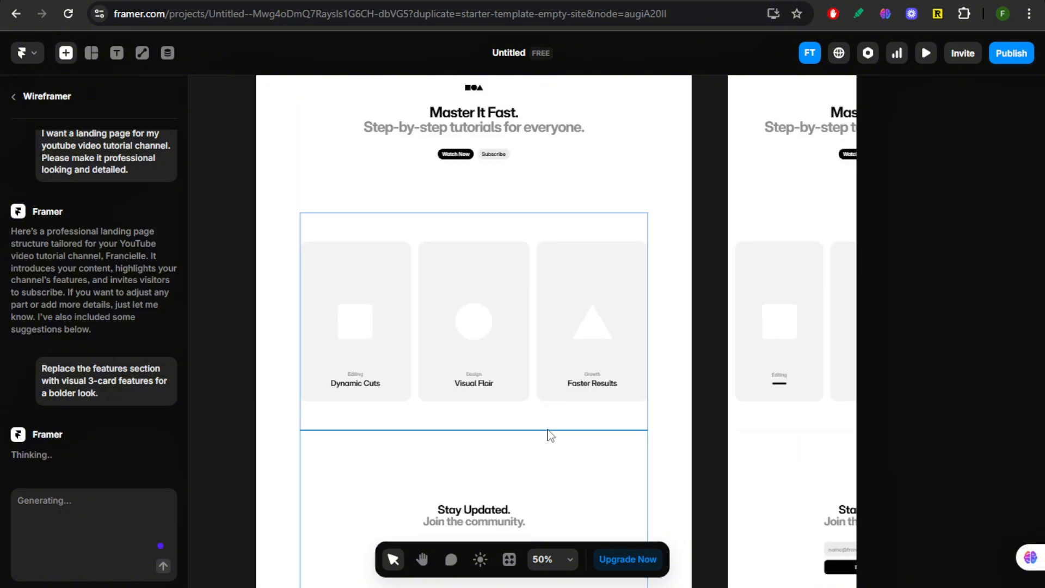
scroll(549, 422, up, 3)
scroll(550, 419, down, 5)
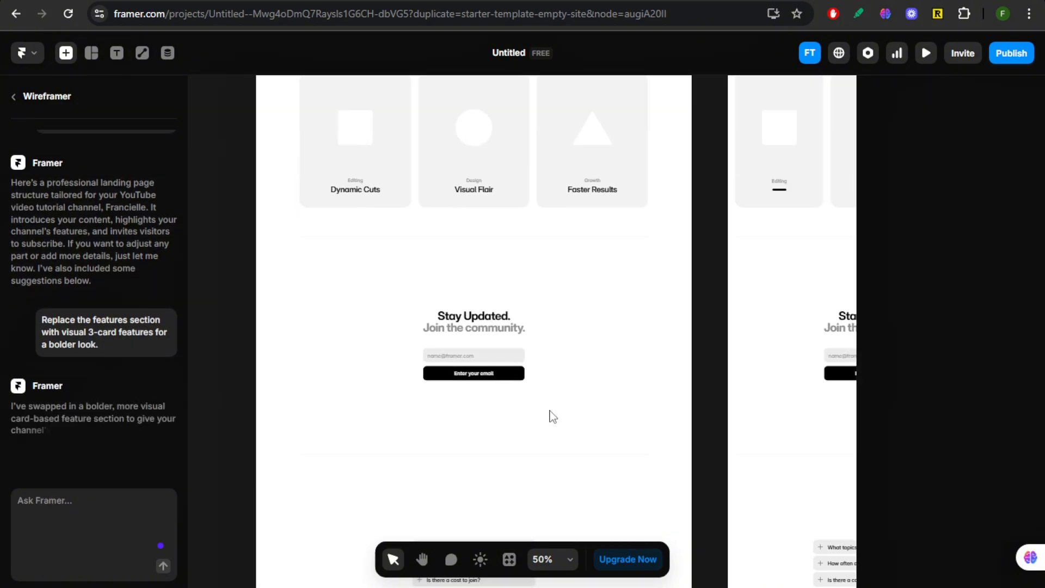
scroll(528, 389, up, 1)
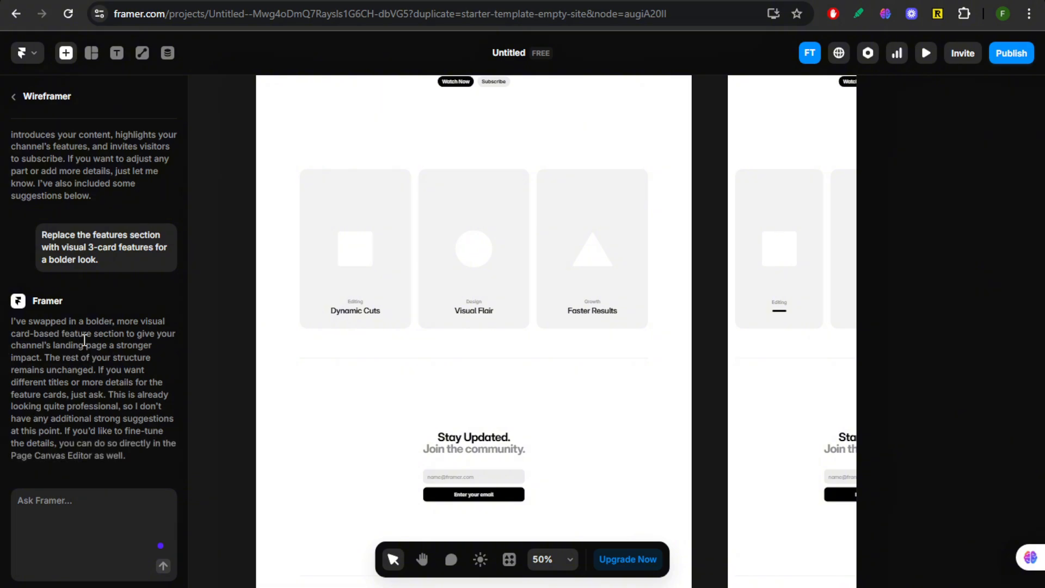
scroll(664, 368, up, 5)
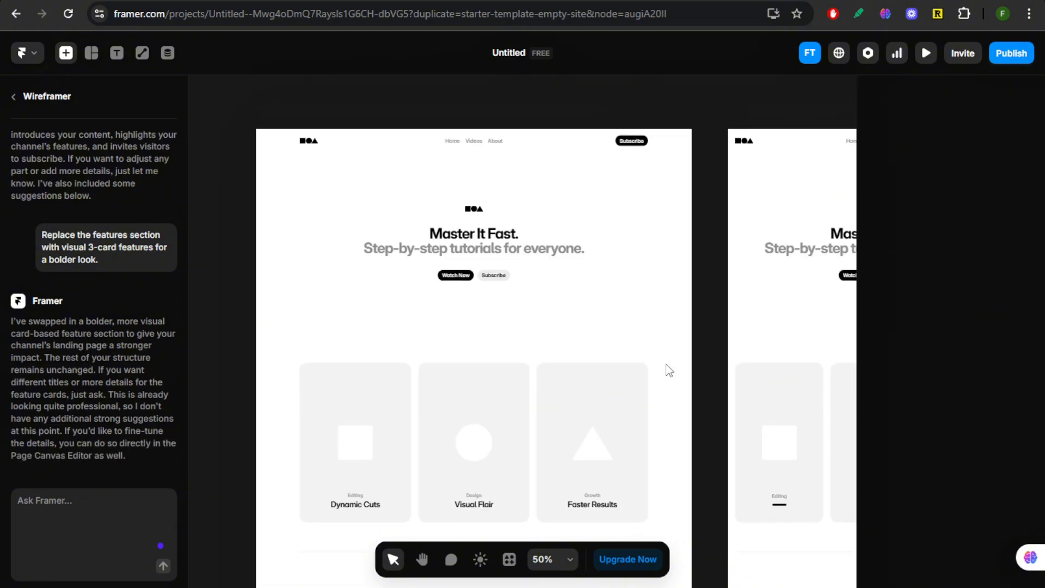
Prompt Wireframer with "for the hero section, can you add more descriptive text? MINIMIZE THE size.".
scroll(670, 369, down, 1)
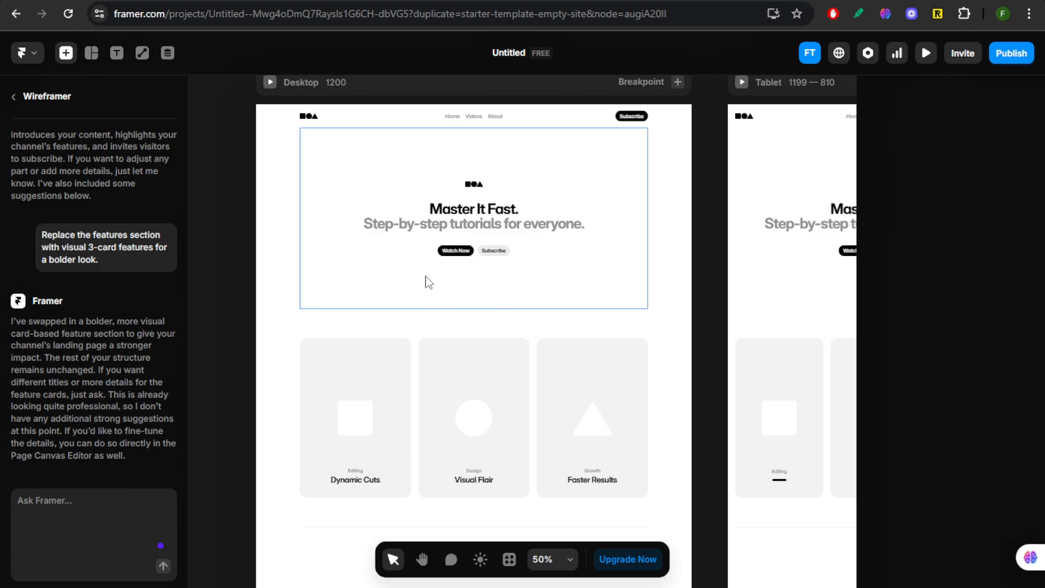
scroll(494, 353, down, 3)
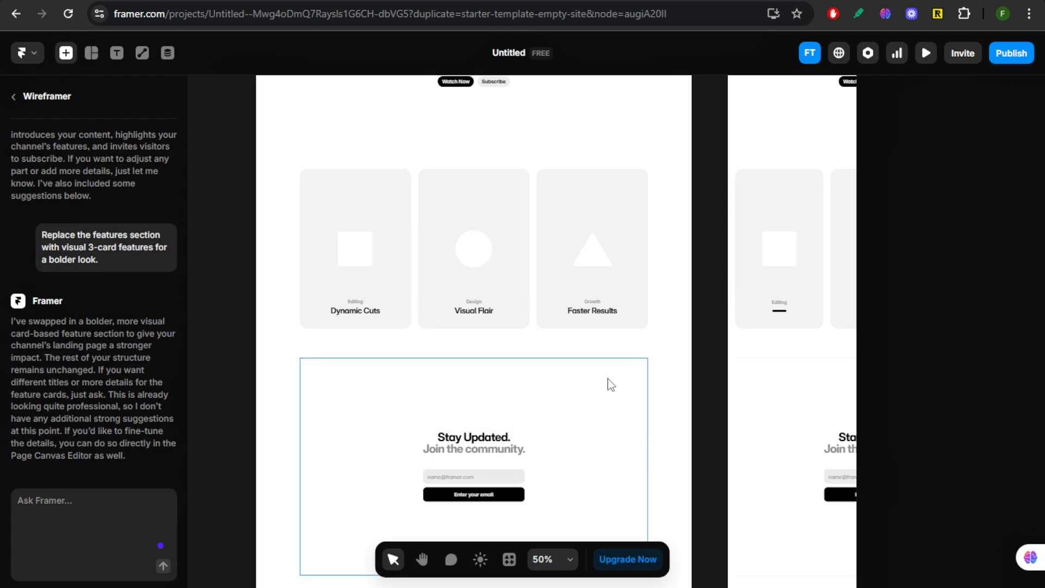
scroll(616, 383, up, 2)
scroll(525, 343, up, 2)
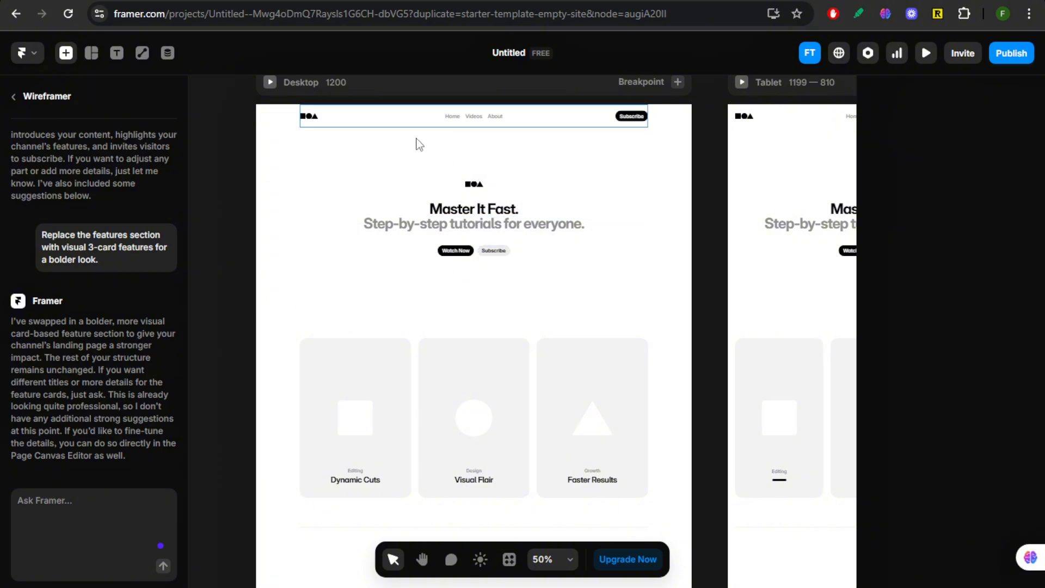
click(64, 494)
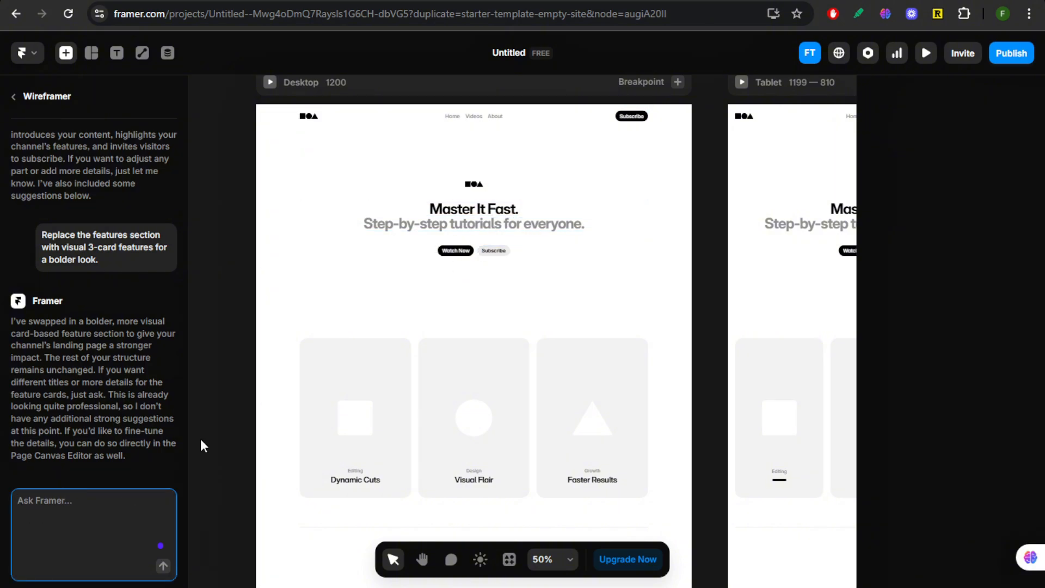
scroll(428, 316, up, 2)
text(for the her)
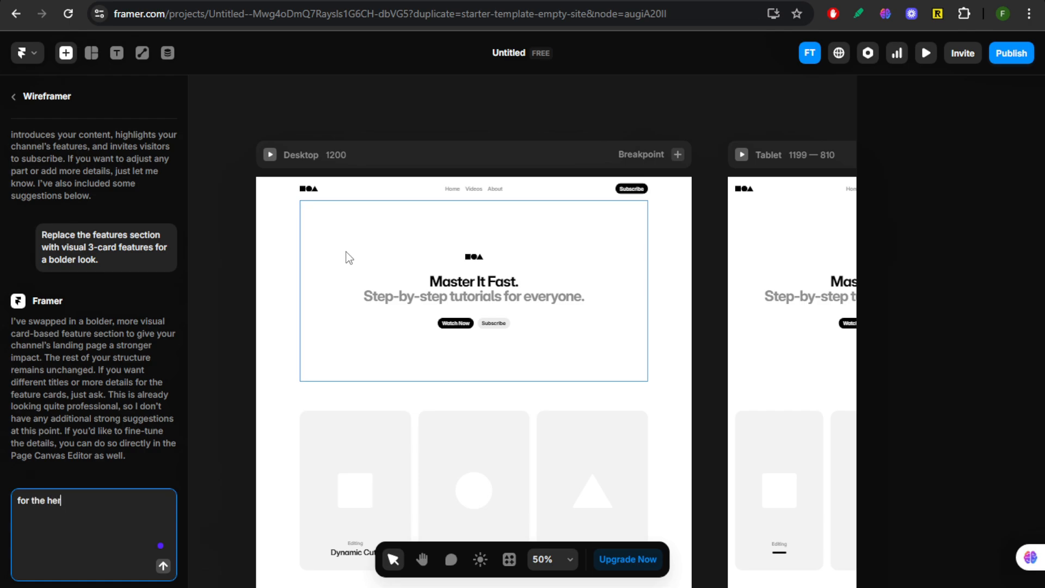
text(o section, can you add more de)
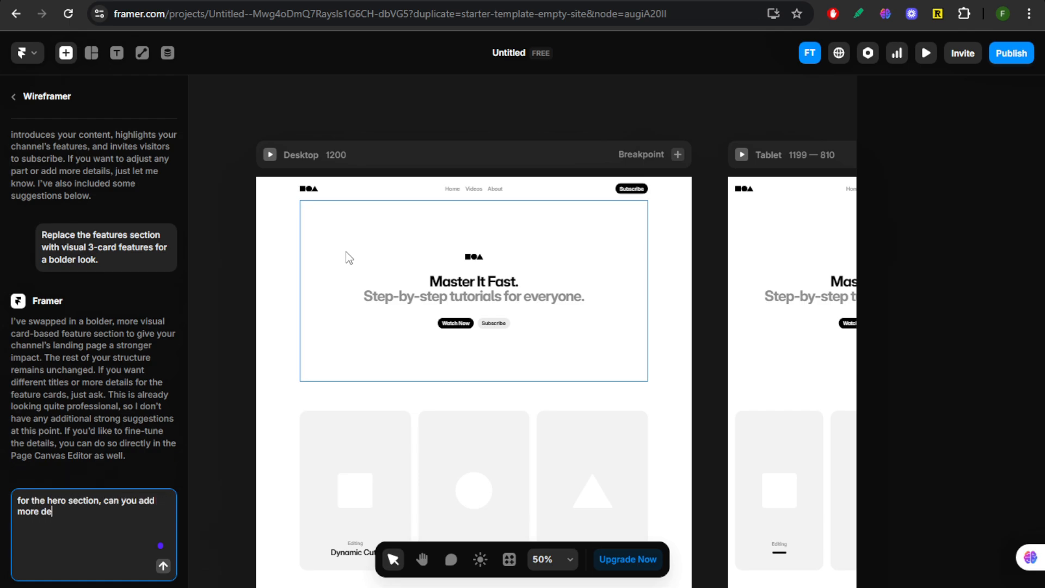
text(scriptive text? MINIMIZE THE size.)
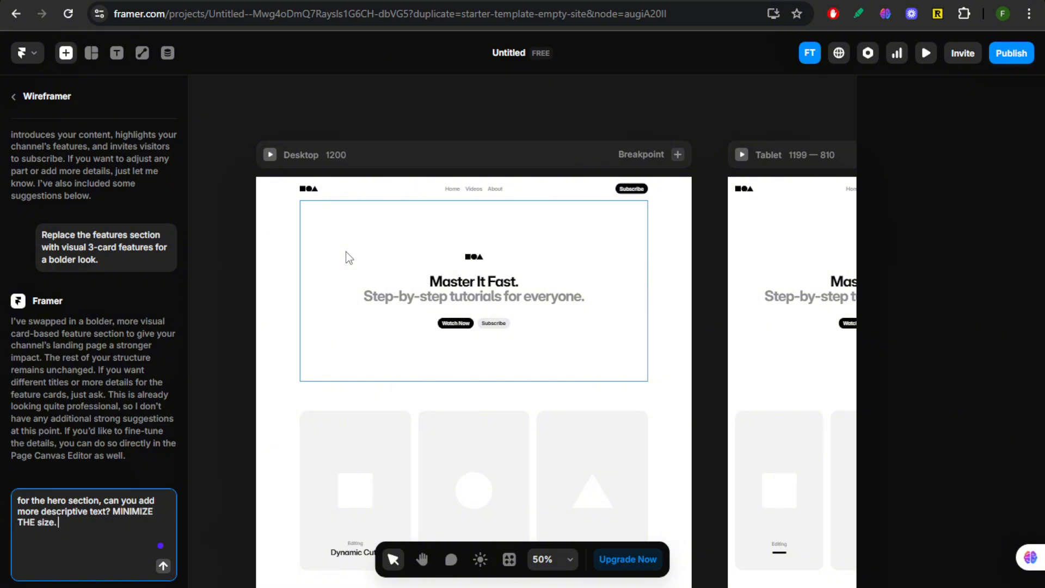
key(Return)
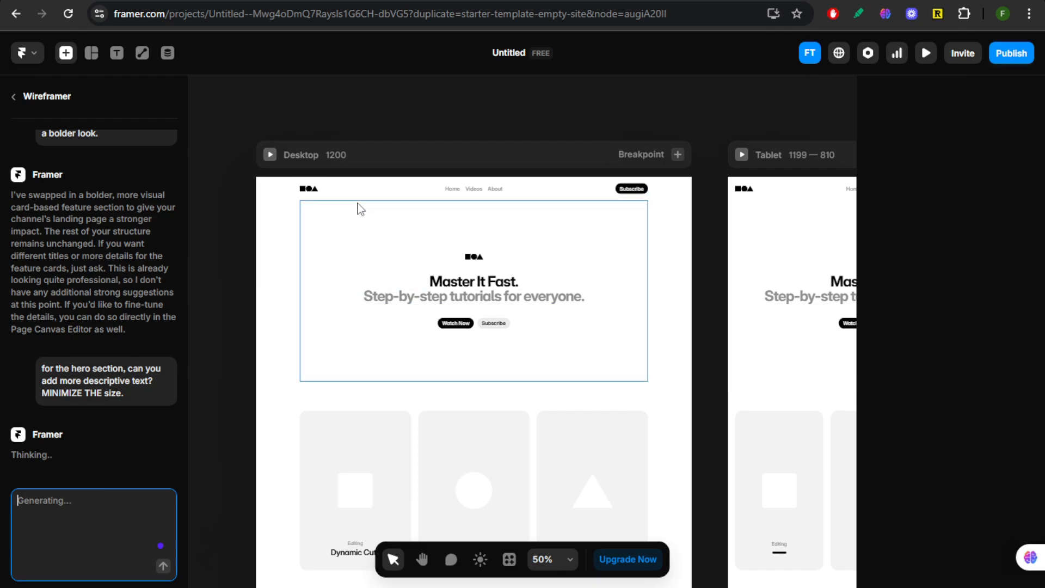
Prompt Wireframer with "Make the hero section stronger because the description are too lengthy.".
scroll(518, 284, down, 5)
scroll(521, 277, up, 3)
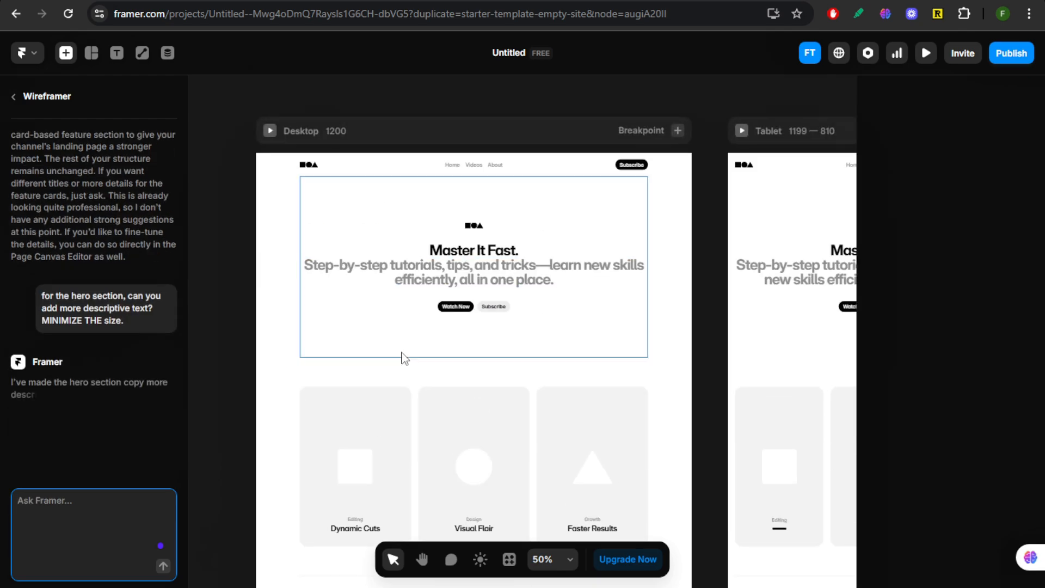
scroll(420, 349, down, 5)
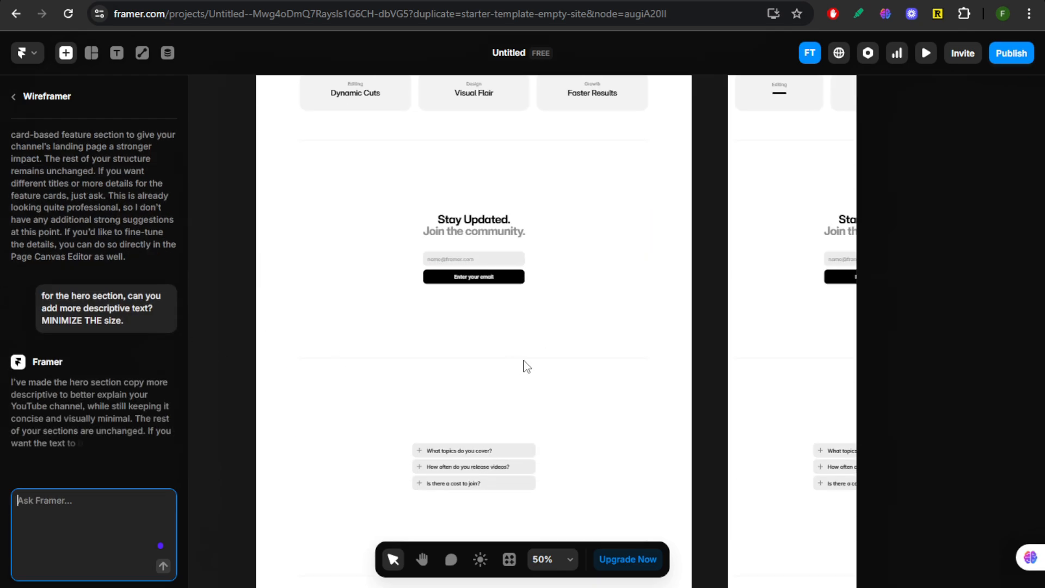
scroll(625, 392, up, 6)
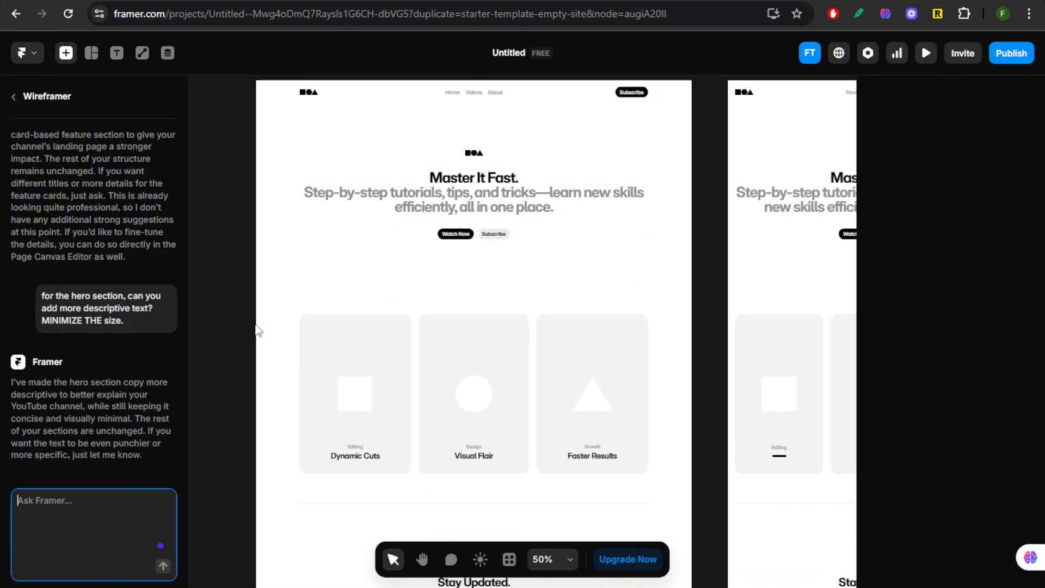
text(Make the hero section stronger.)
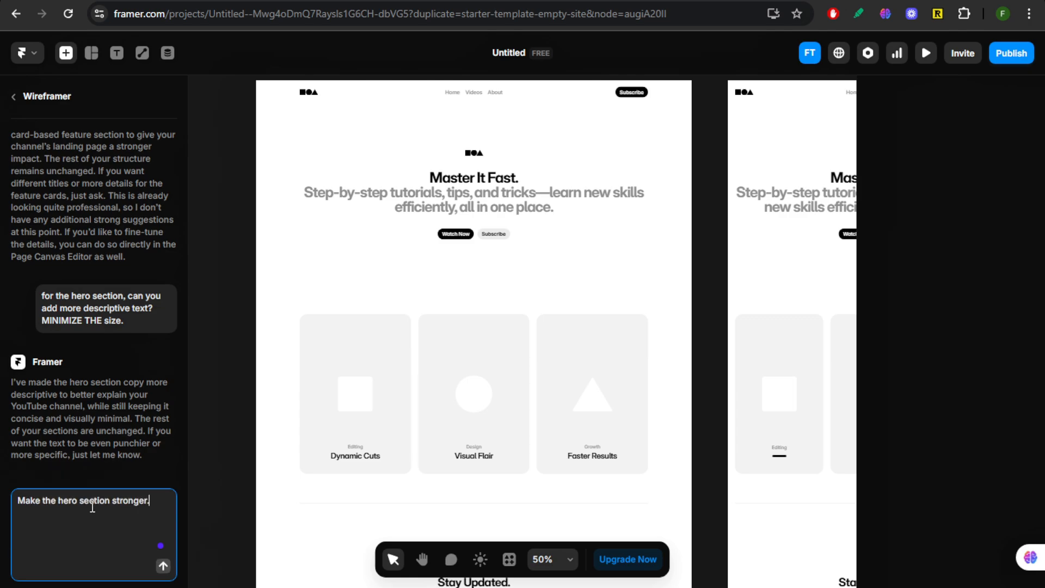
text(ause the des)
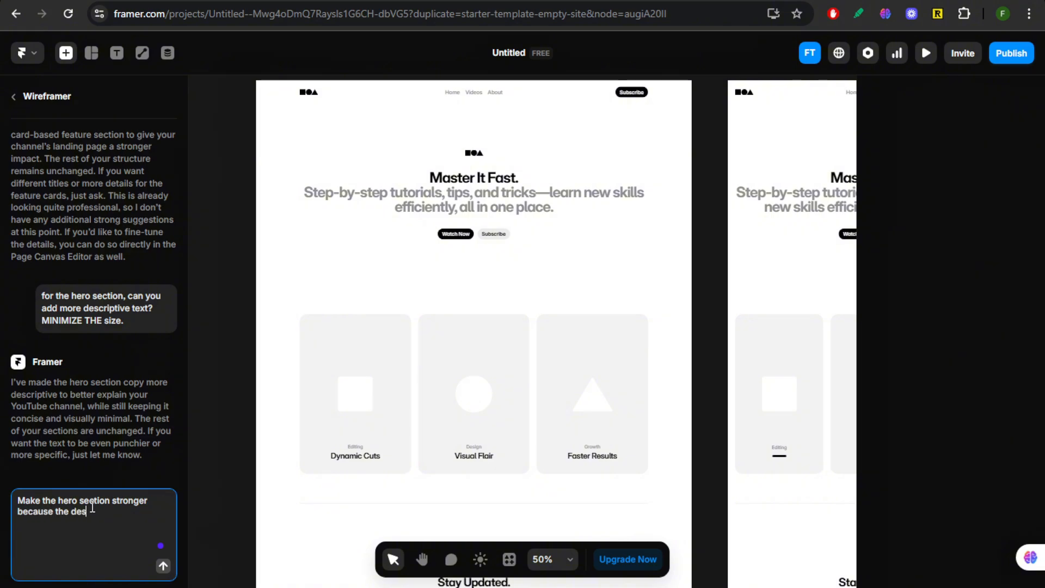
text(ength)
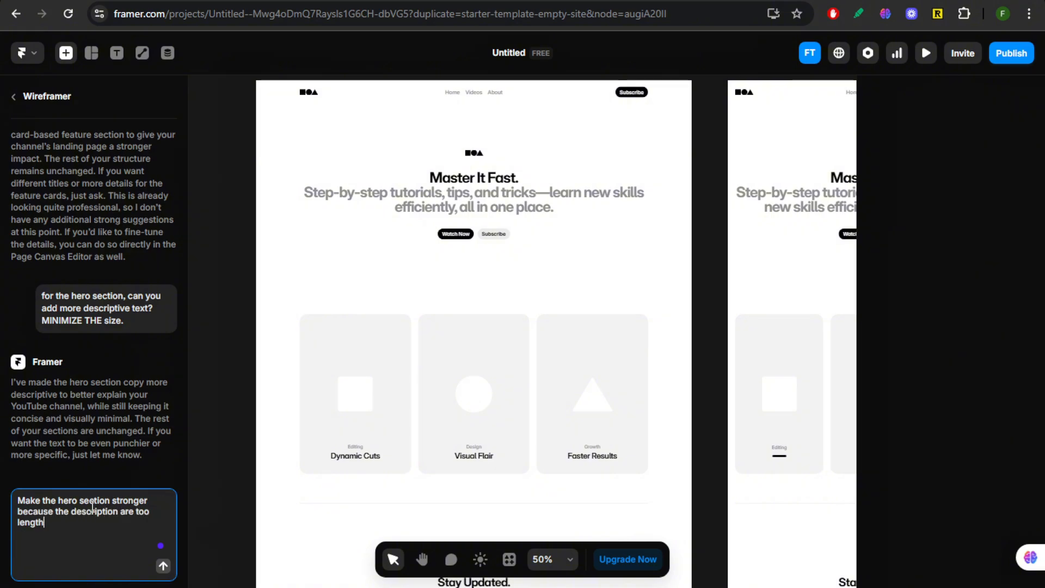
text(y.)
key(Return)
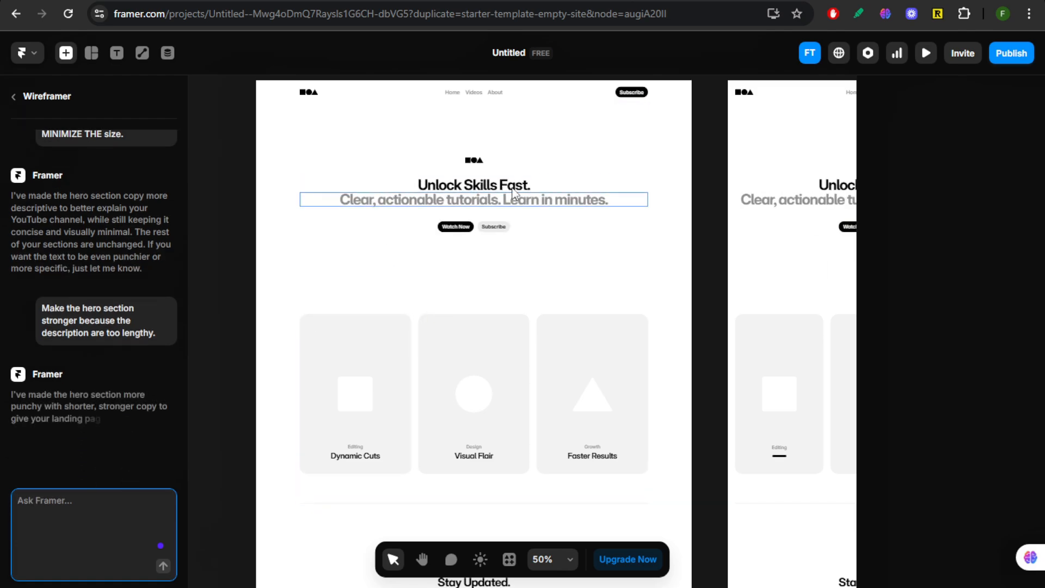
Ask Wireframer to add a media background to the hero section.
scroll(667, 217, down, 3)
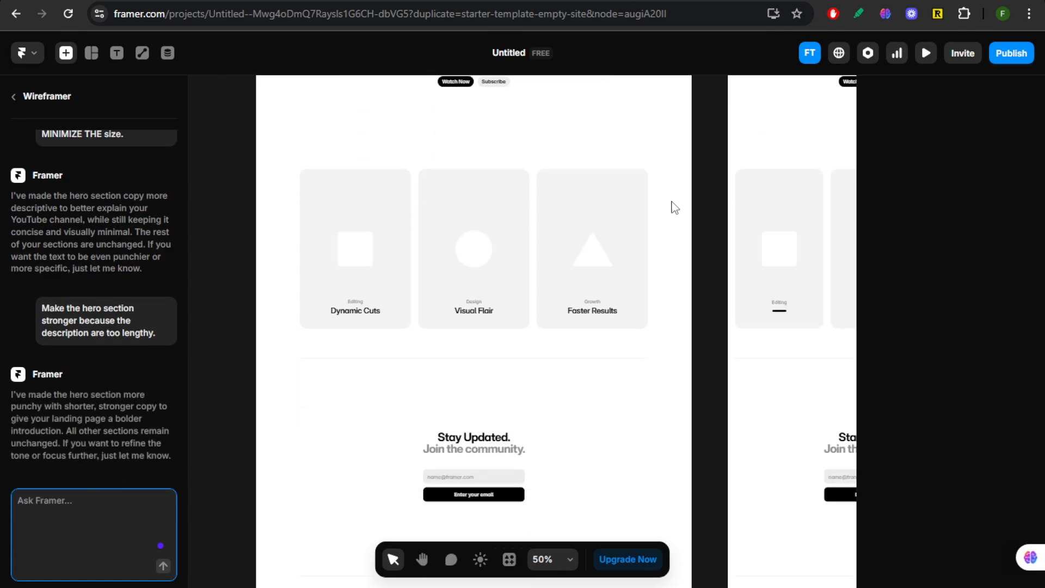
scroll(674, 207, up, 4)
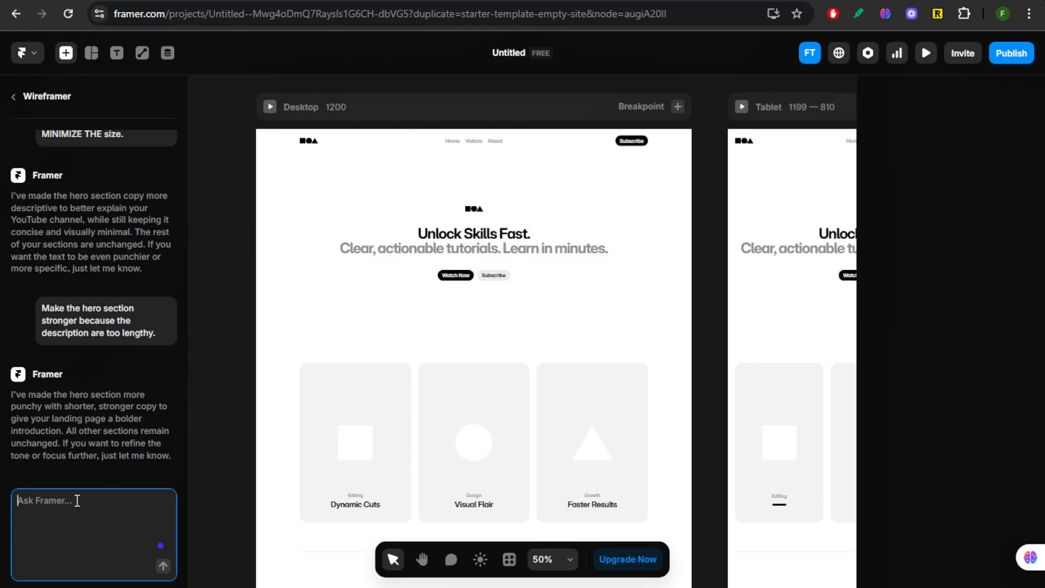
text(a)
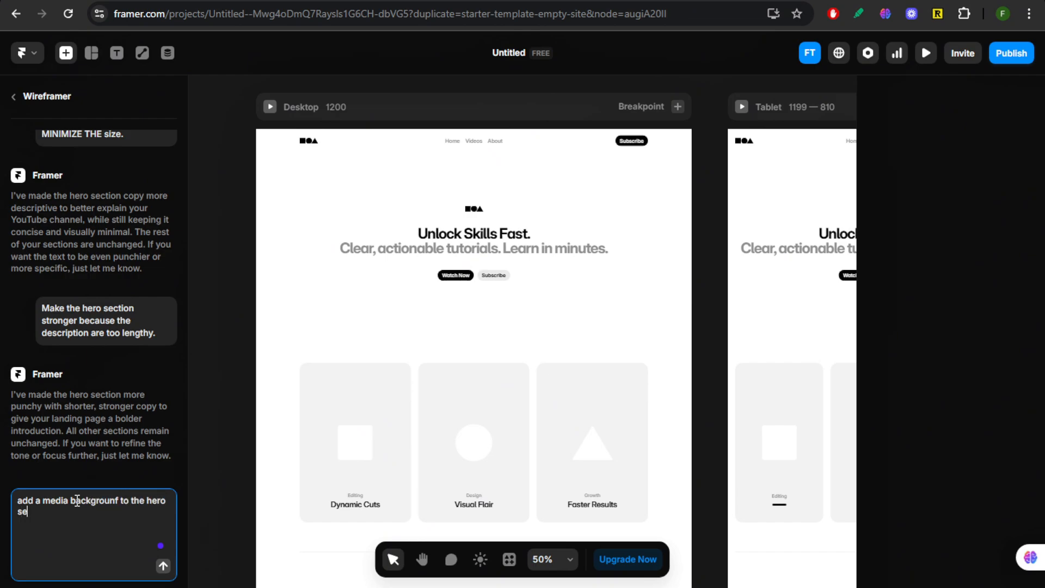
key(Return)
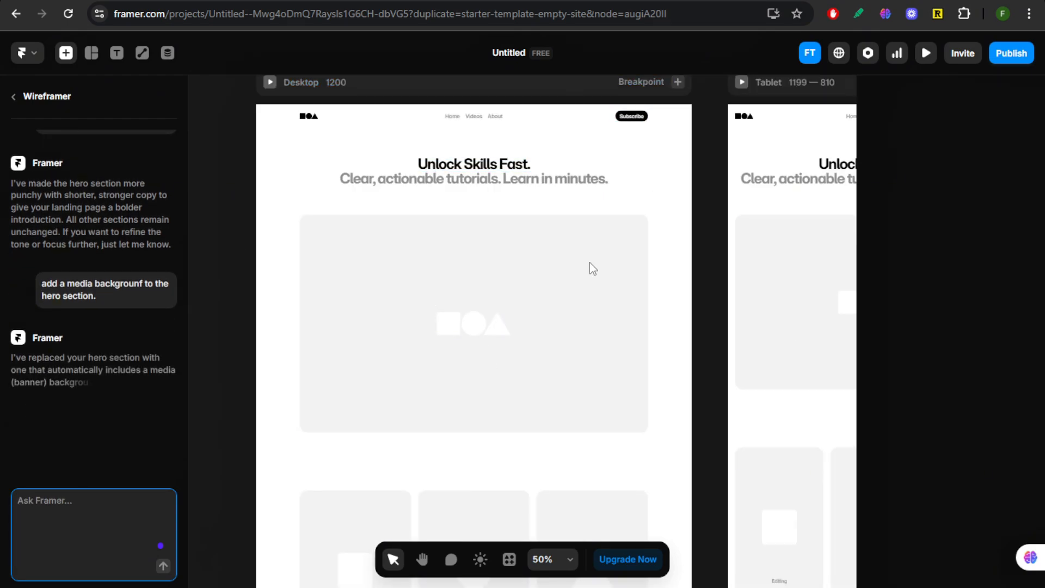
Review the tablet and phone layouts from the hero media block through the feature cards to the email signup and FAQ.
scroll(284, 276, up, 1)
scroll(639, 260, right, 5)
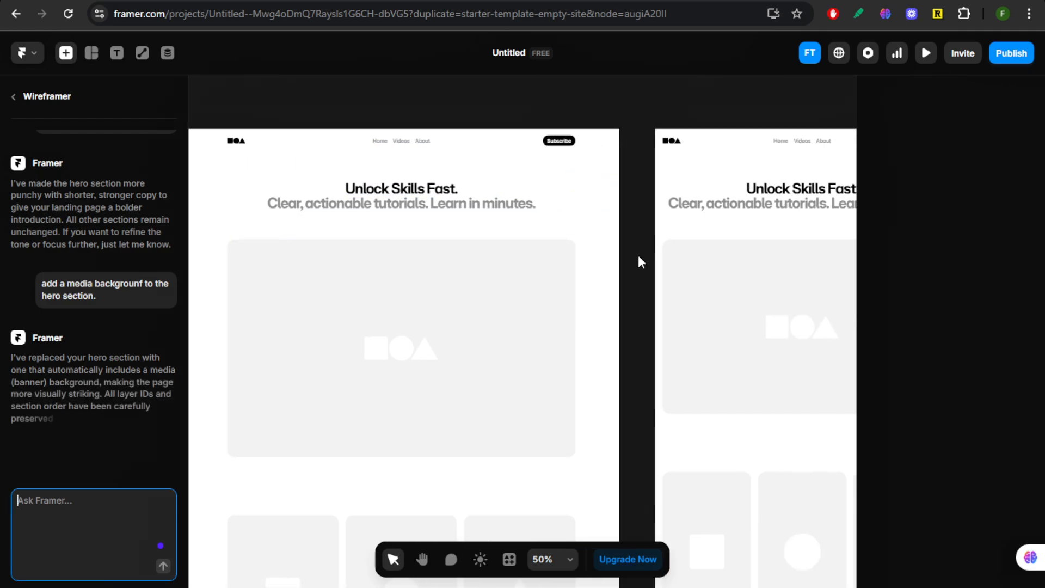
scroll(645, 266, right, 4)
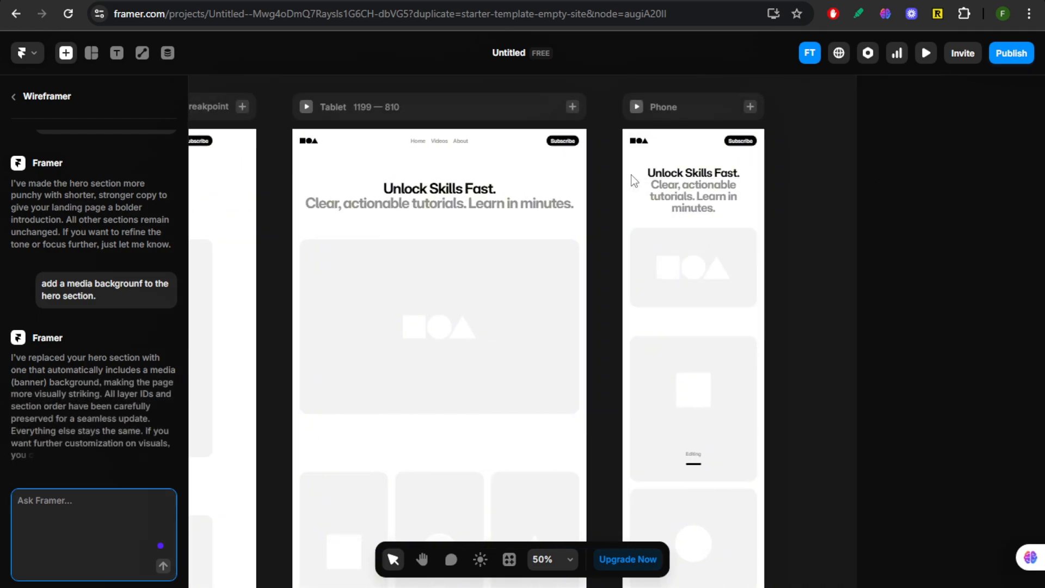
scroll(656, 294, down, 5)
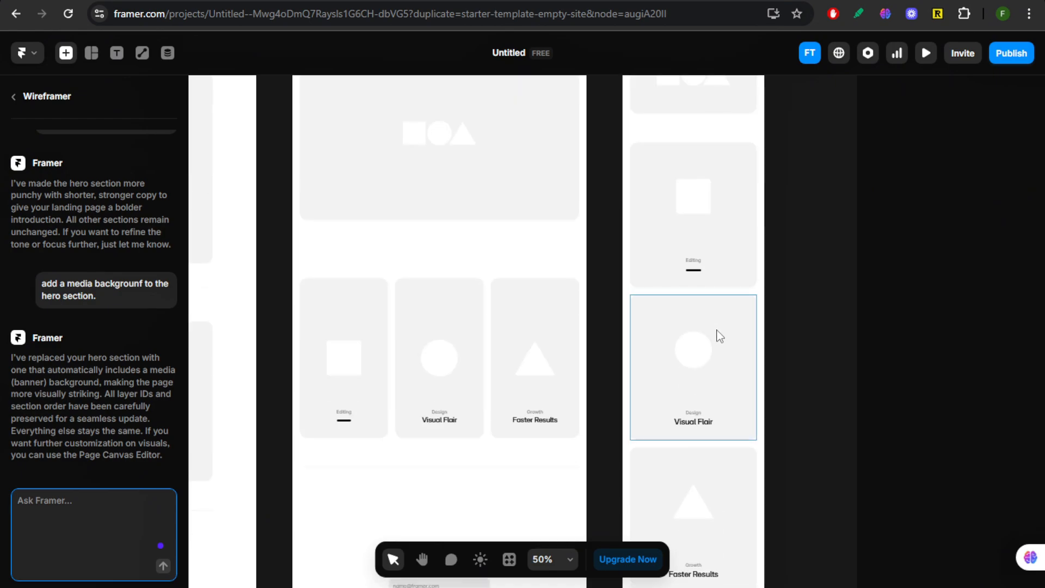
scroll(629, 354, up, 5)
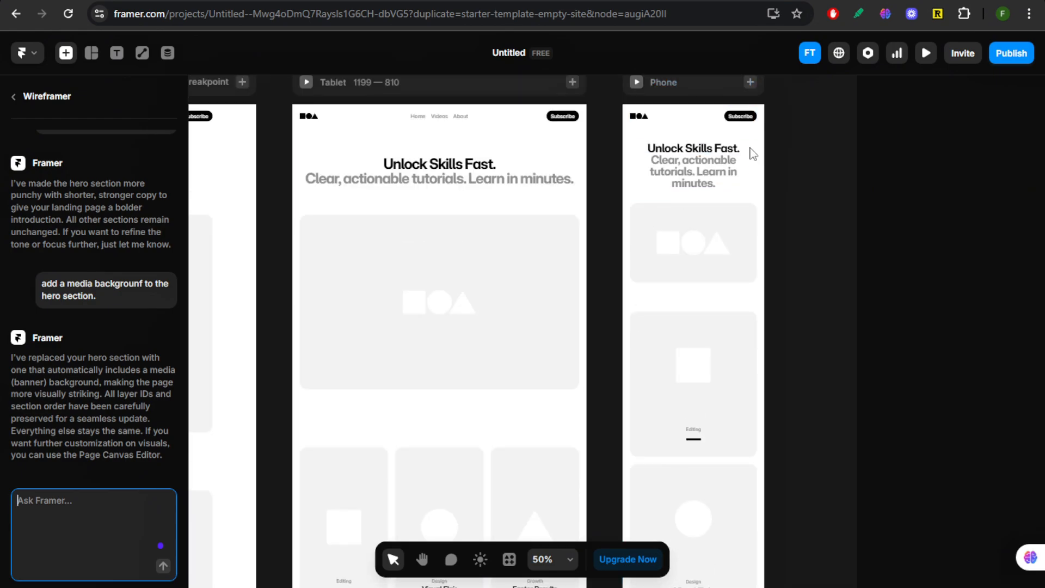
scroll(681, 303, down, 3)
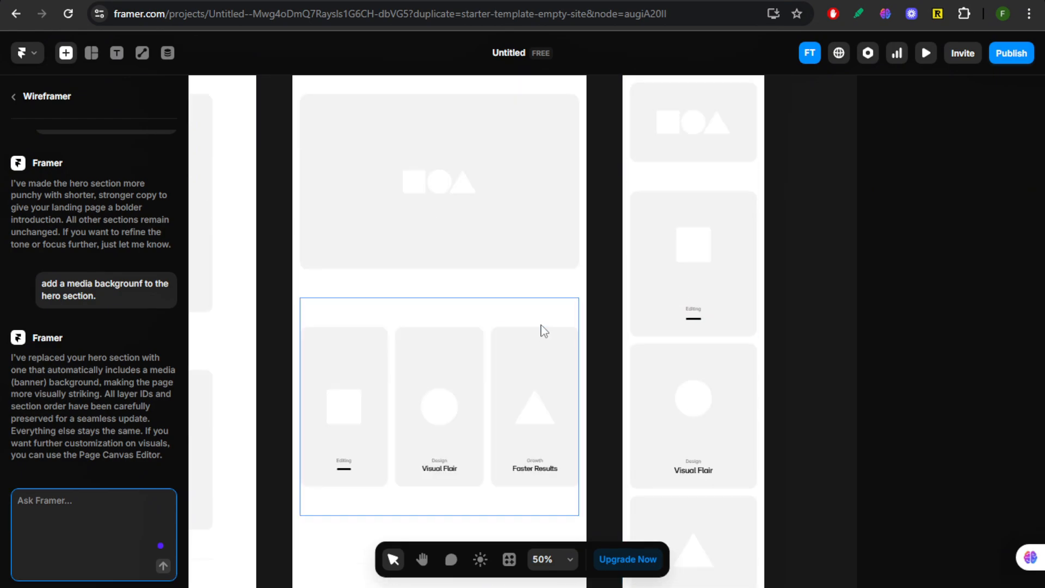
scroll(749, 293, right, 2)
scroll(642, 290, up, 4)
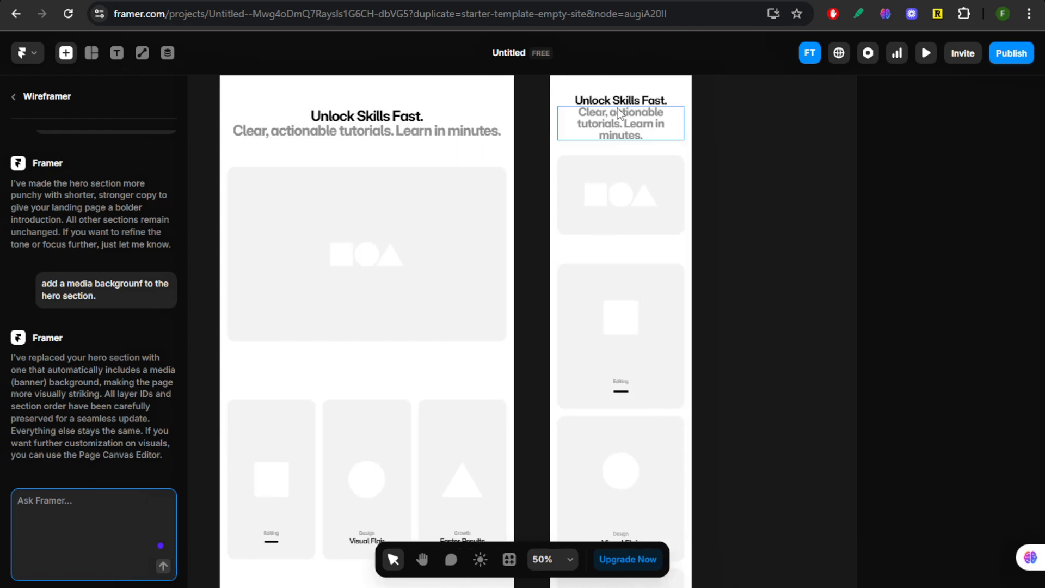
scroll(628, 285, down, 3)
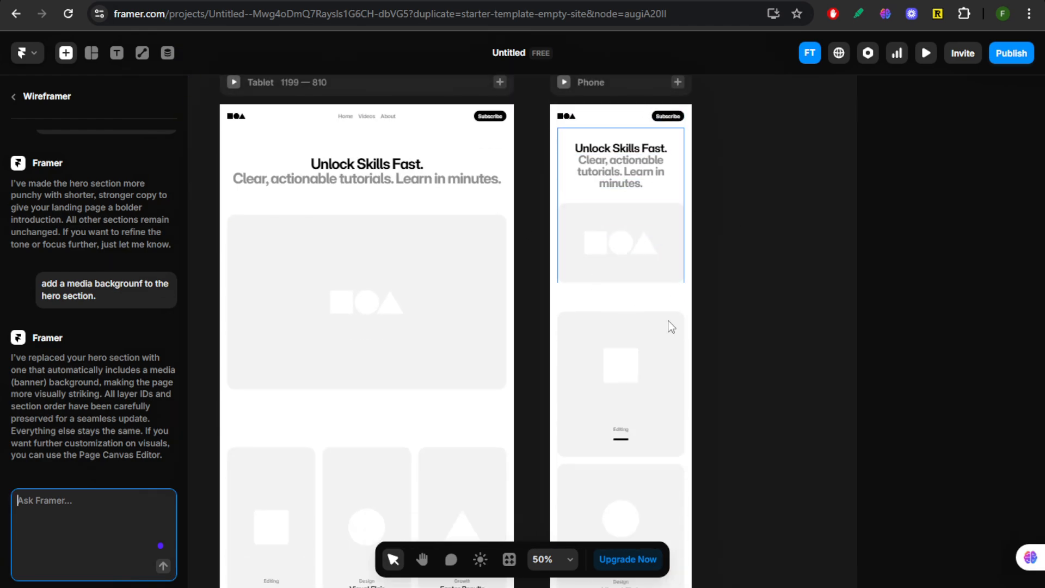
scroll(602, 360, down, 2)
scroll(632, 296, down, 5)
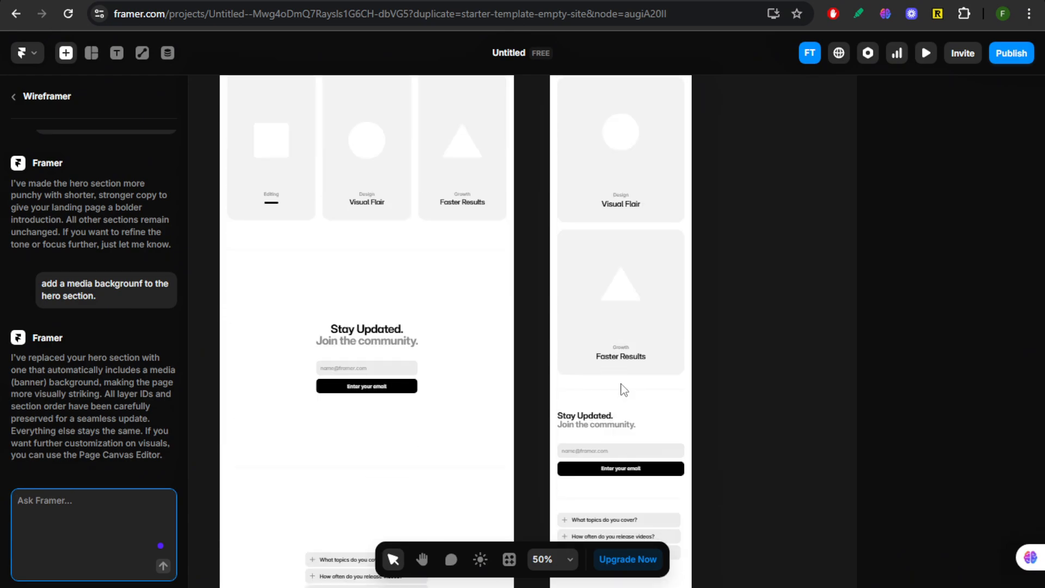
scroll(619, 387, up, 7)
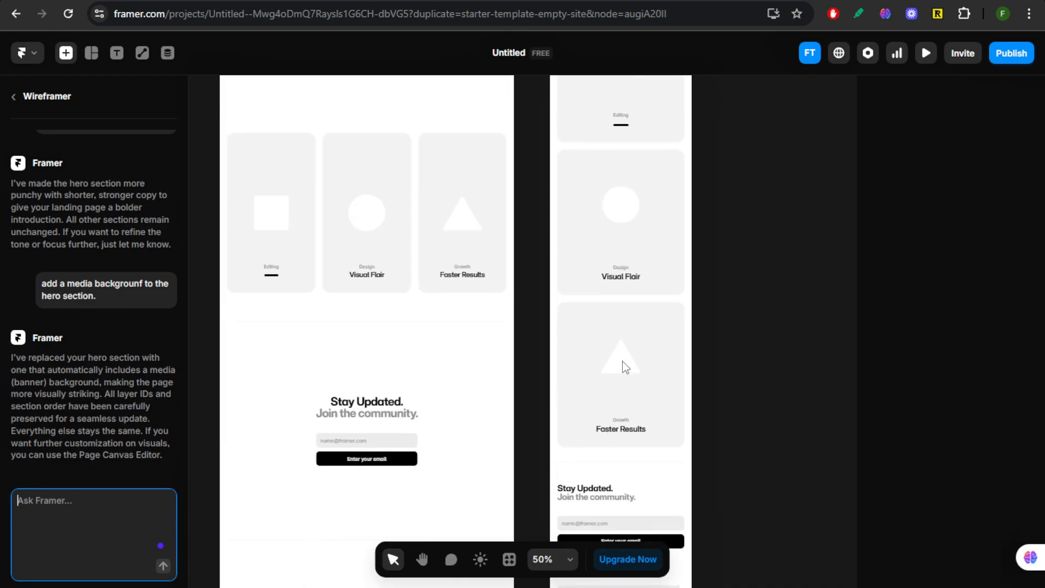
scroll(621, 349, up, 4)
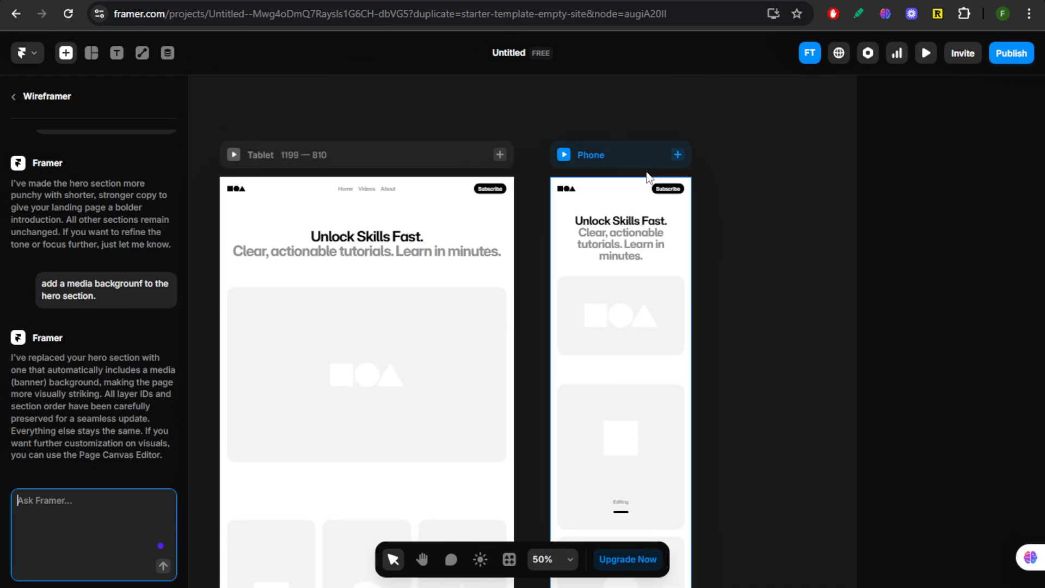
scroll(433, 304, right, 1)
scroll(433, 304, right, 3)
Review the desktop layout from the hero to the email signup, and examine the hero media block's size, layout and style properties.
scroll(433, 297, left, 11)
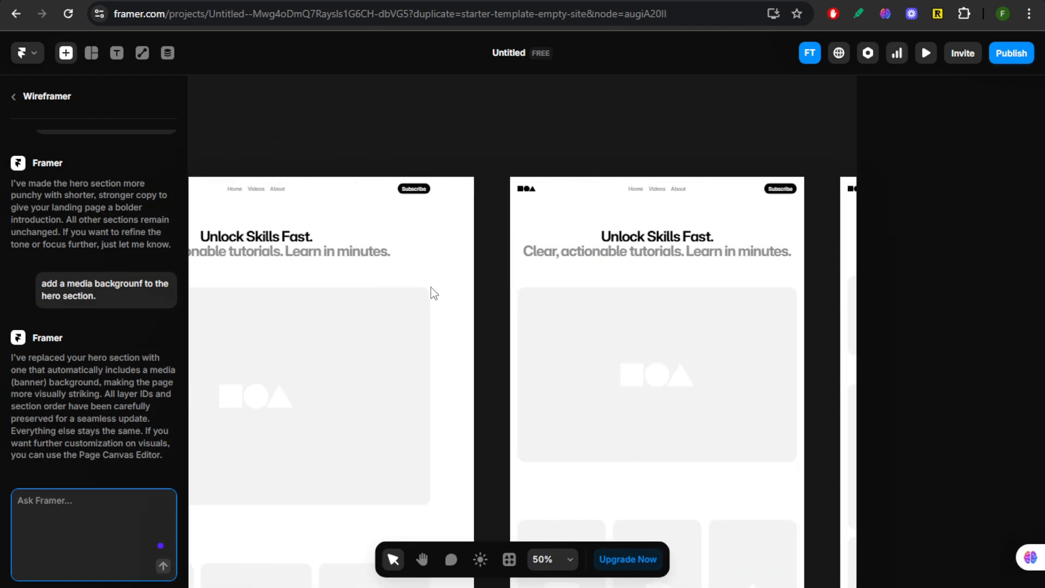
scroll(642, 289, down, 4)
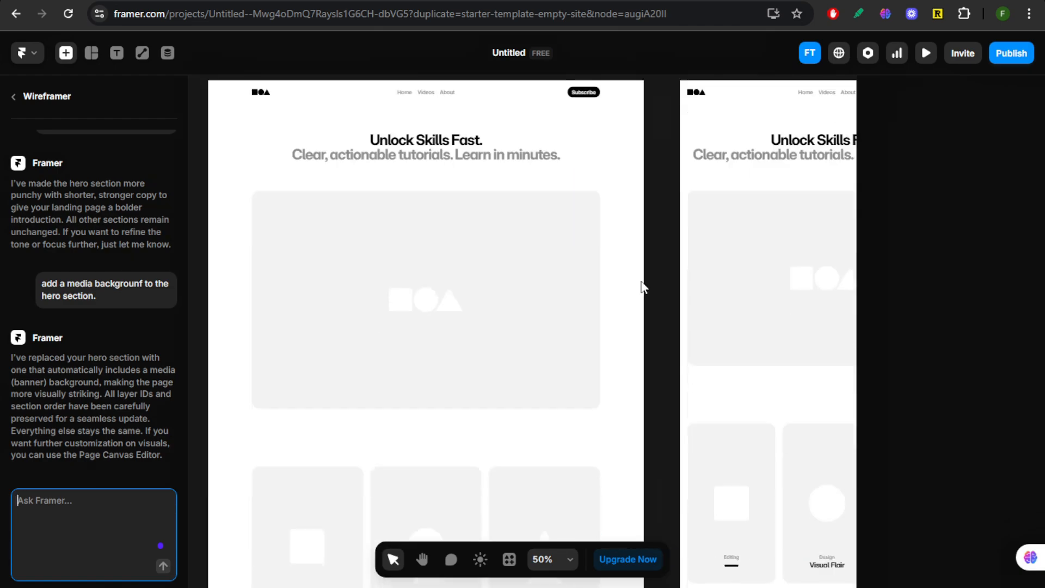
scroll(641, 295, down, 4)
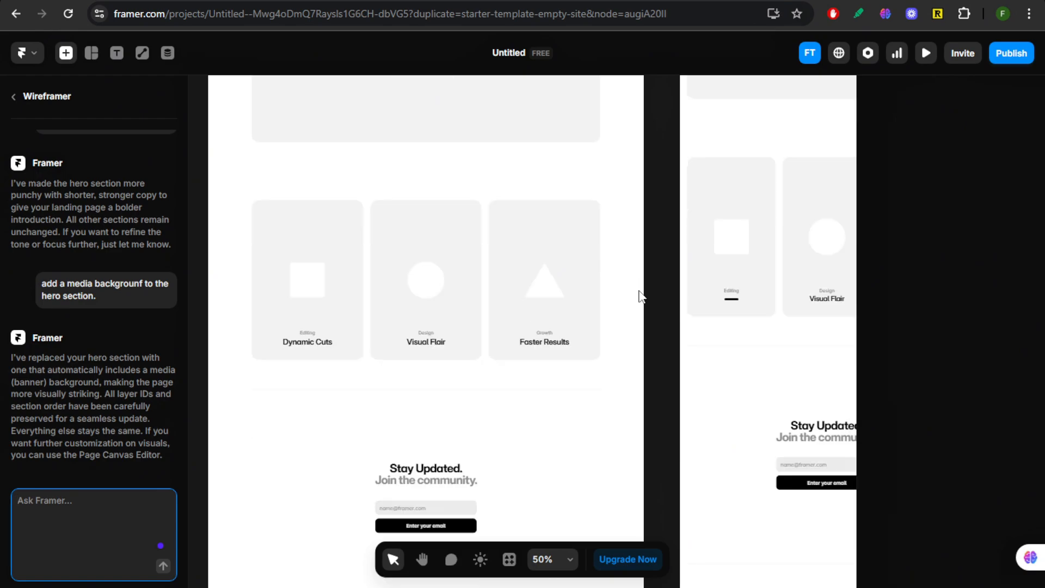
scroll(618, 326, up, 8)
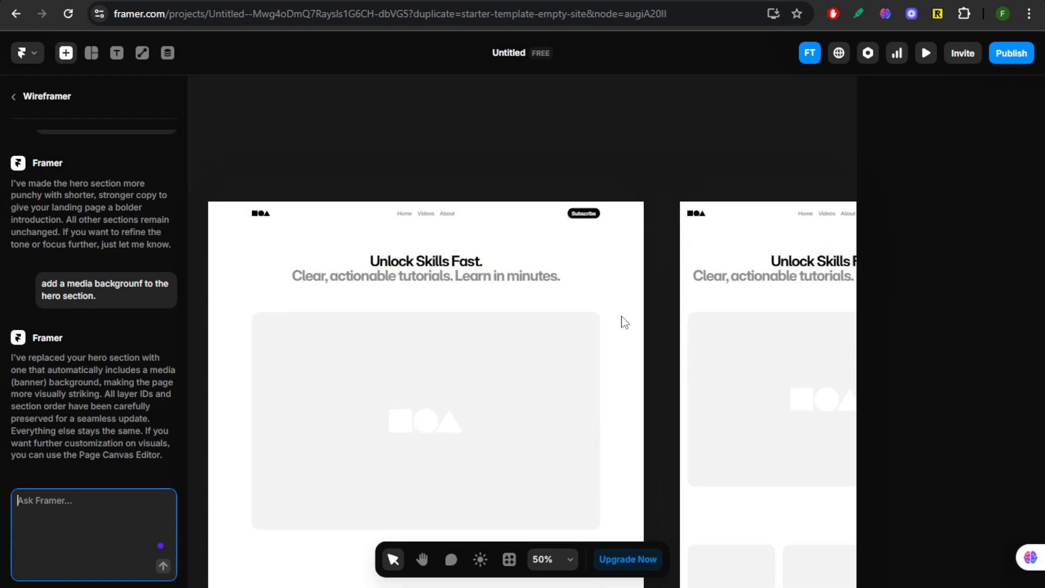
scroll(622, 317, down, 2)
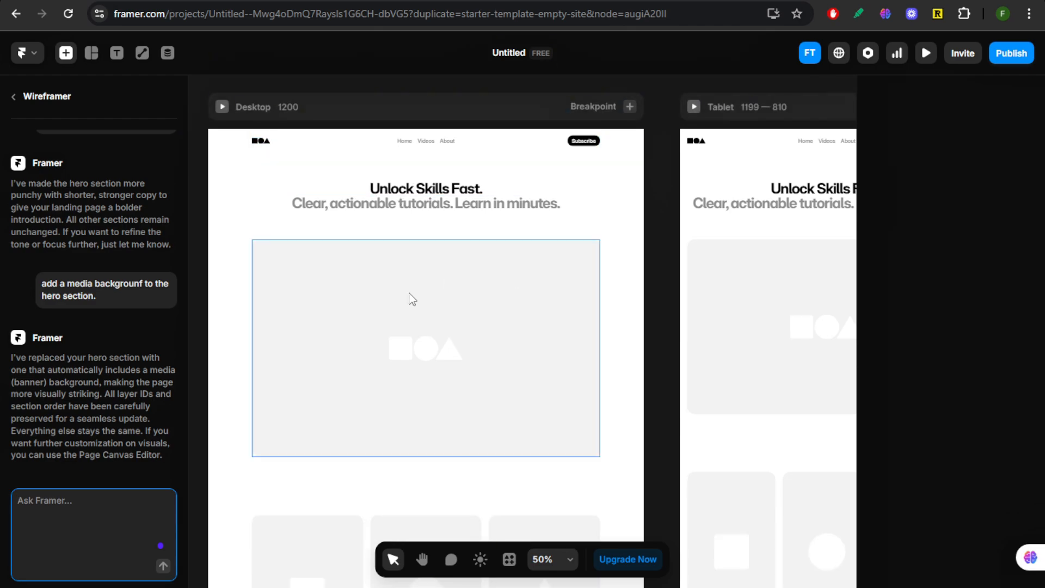
click(409, 294)
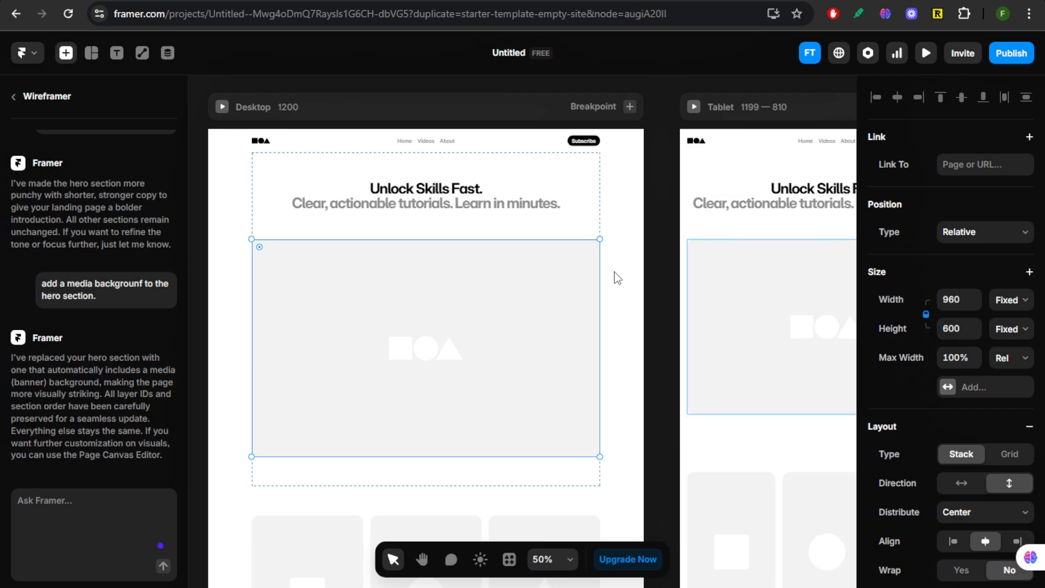
scroll(629, 281, down, 1)
scroll(626, 277, down, 3)
scroll(625, 276, up, 5)
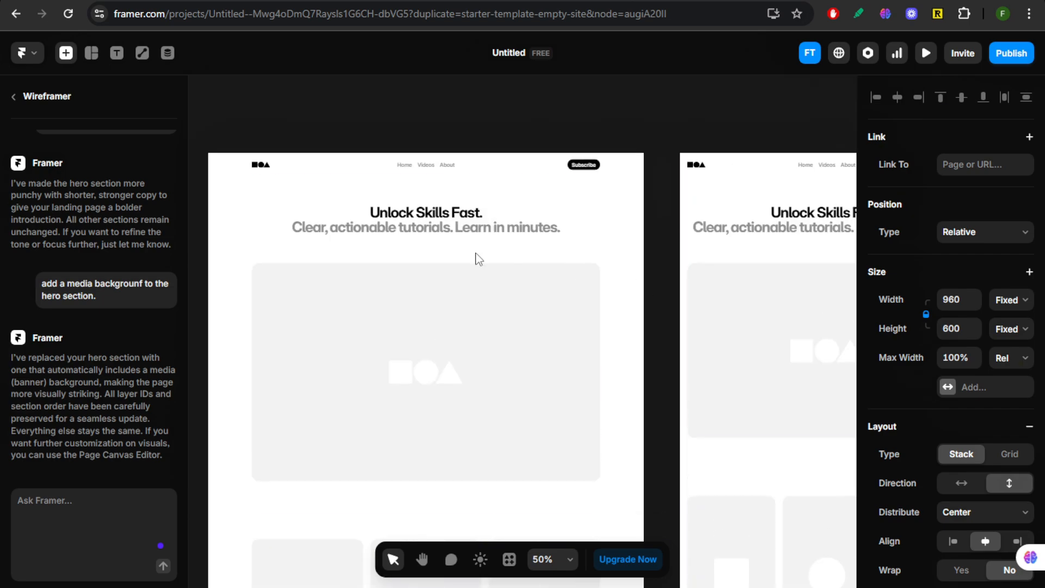
scroll(594, 272, down, 3)
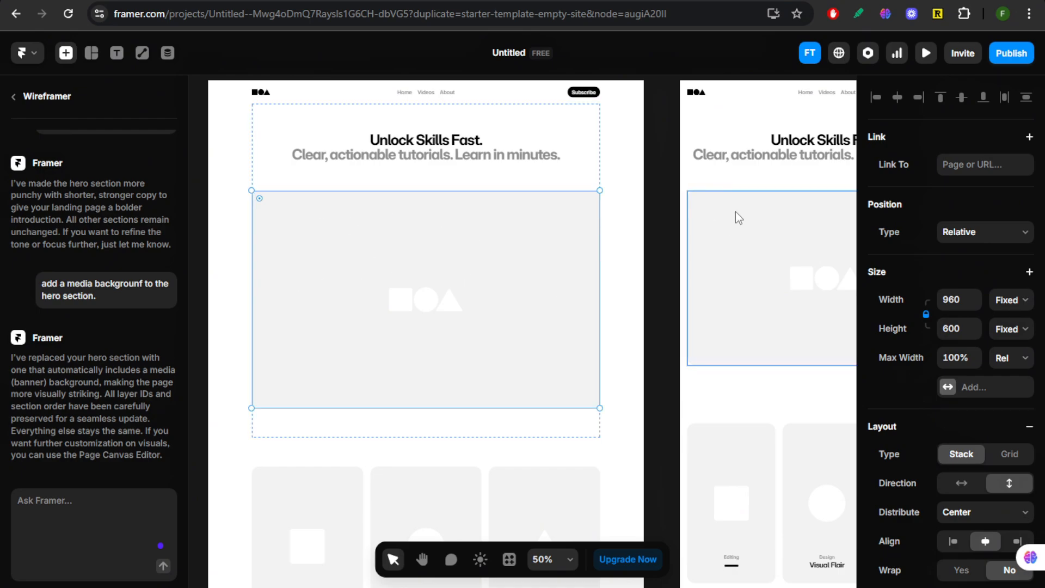
scroll(982, 442, down, 8)
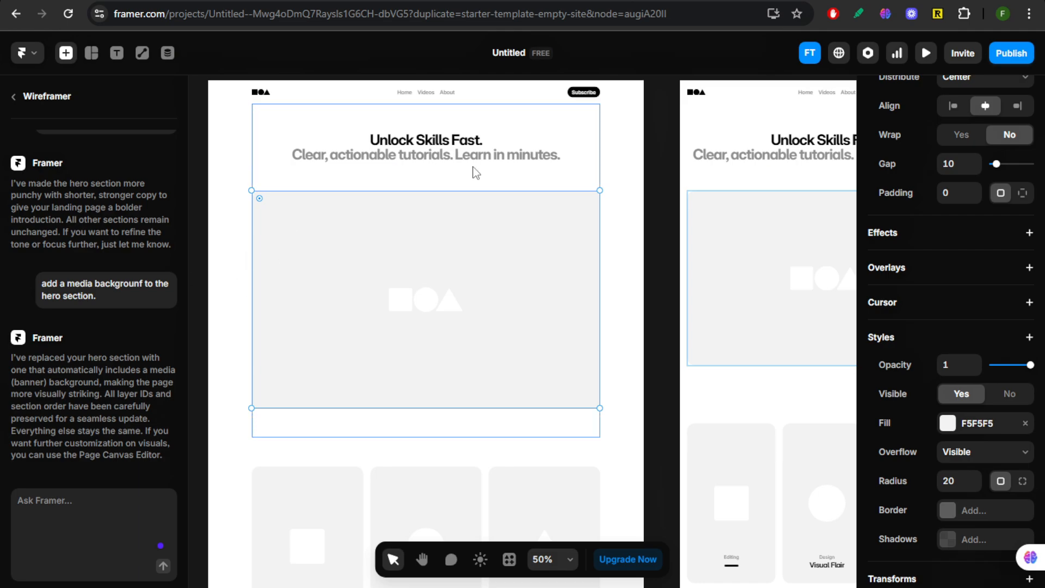
scroll(427, 343, down, 4)
scroll(432, 343, up, 1)
scroll(431, 350, down, 2)
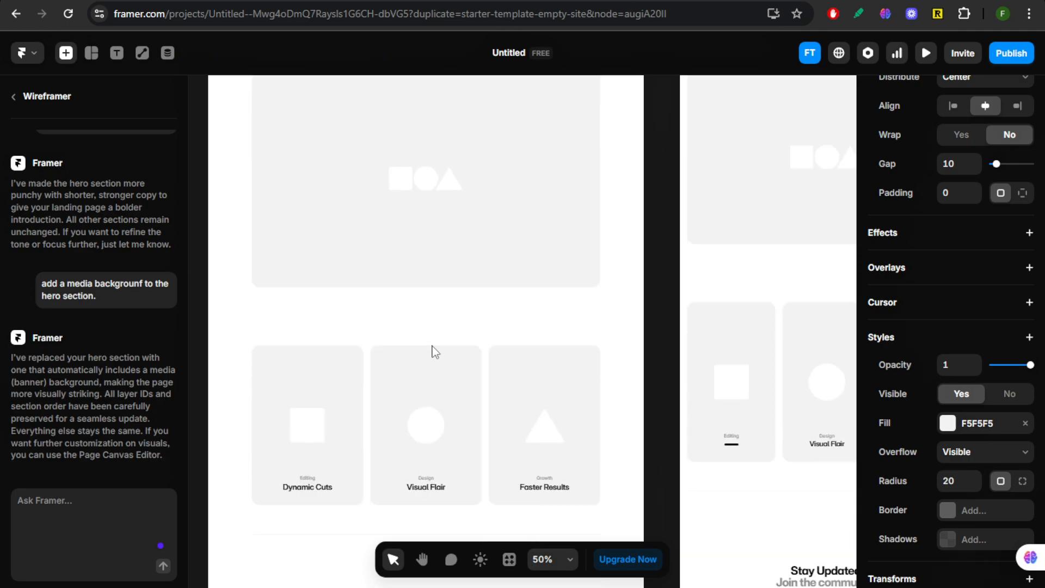
click(263, 306)
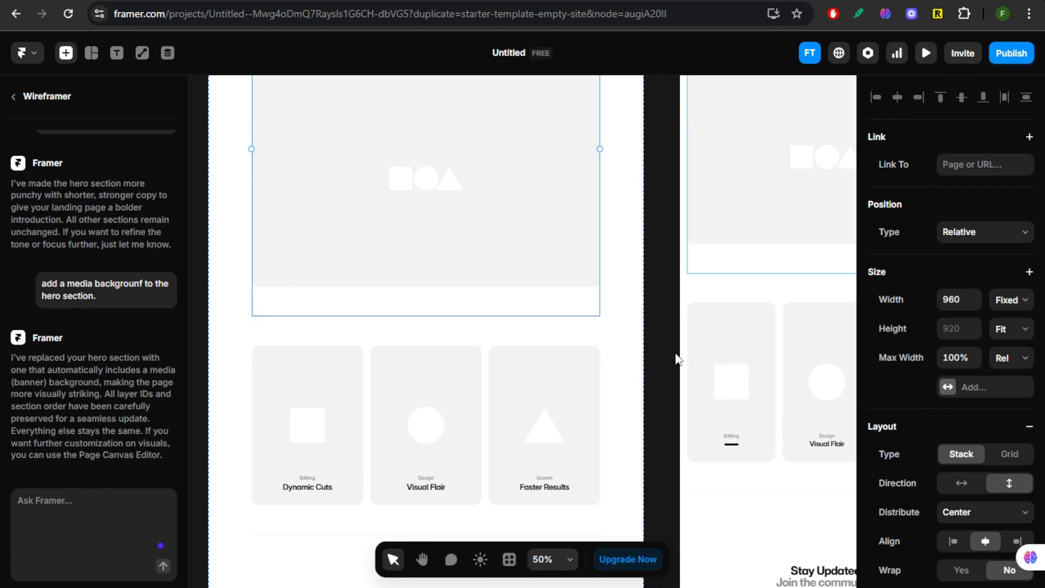
scroll(590, 354, up, 7)
Change the desktop hero media block's fill from a solid colour to an image.
click(458, 334)
scroll(457, 334, down, 2)
scroll(458, 334, down, 1)
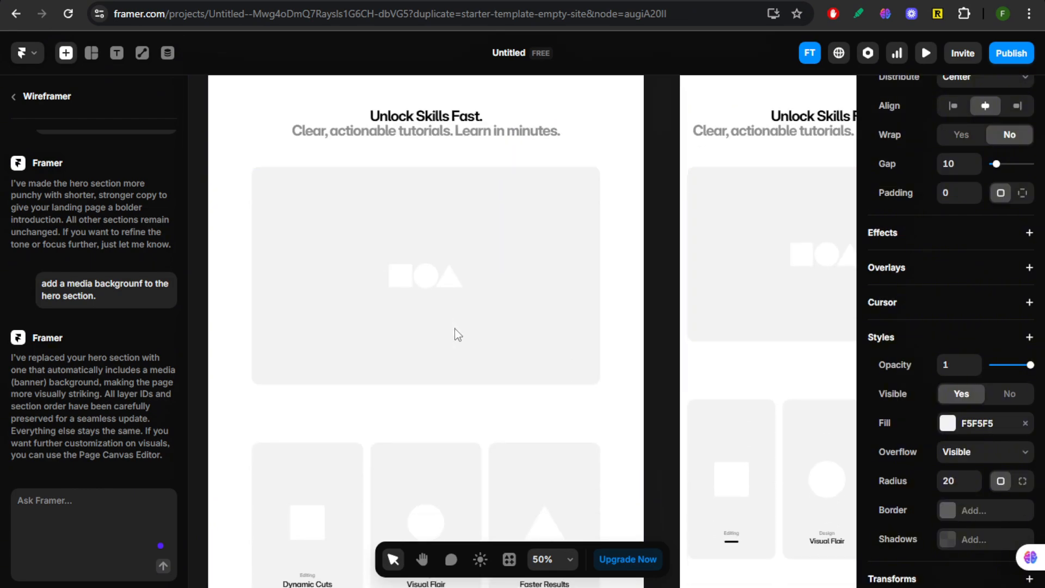
scroll(463, 294, up, 2)
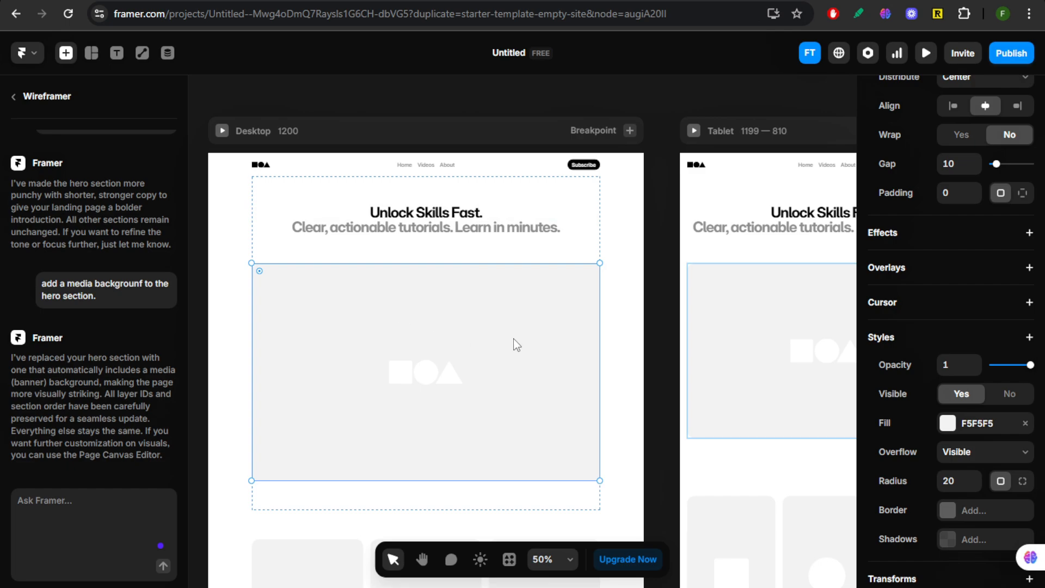
scroll(990, 315, down, 2)
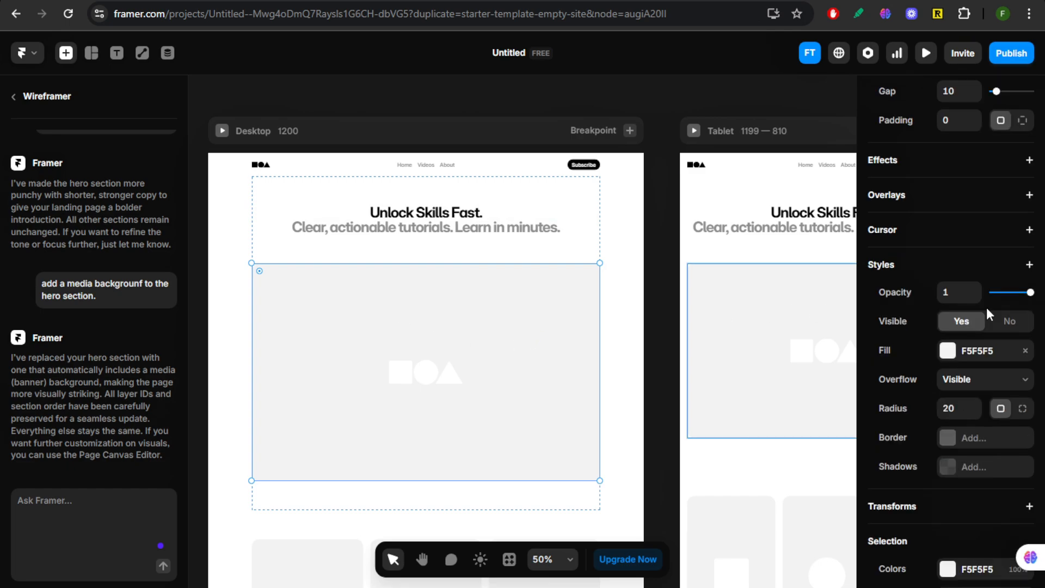
click(948, 351)
click(818, 345)
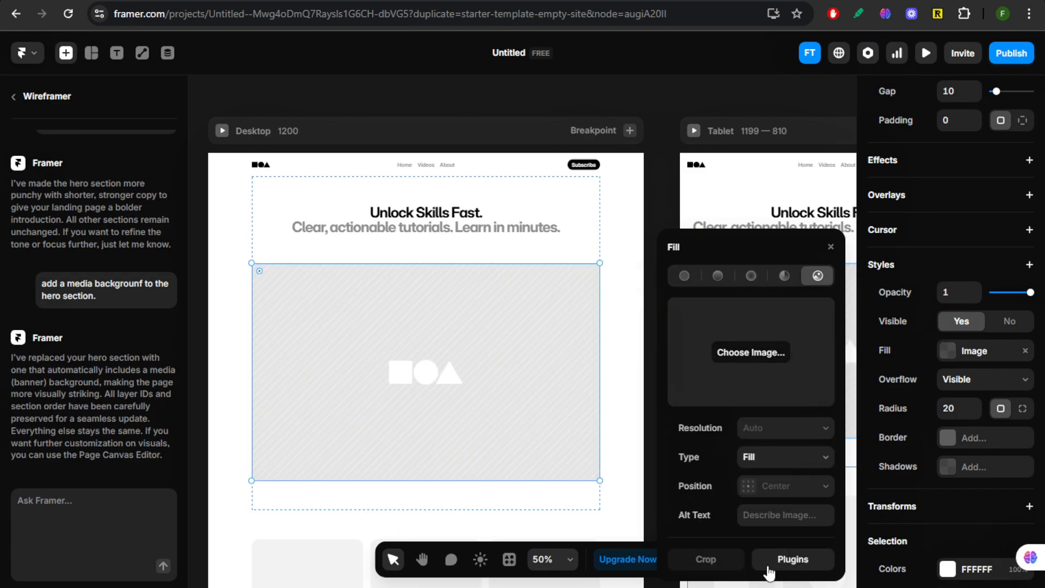
Browse the image plugins available for the fill and examine what the OpenAI Image Generator plugin offers and requires.
click(769, 569)
scroll(724, 387, down, 3)
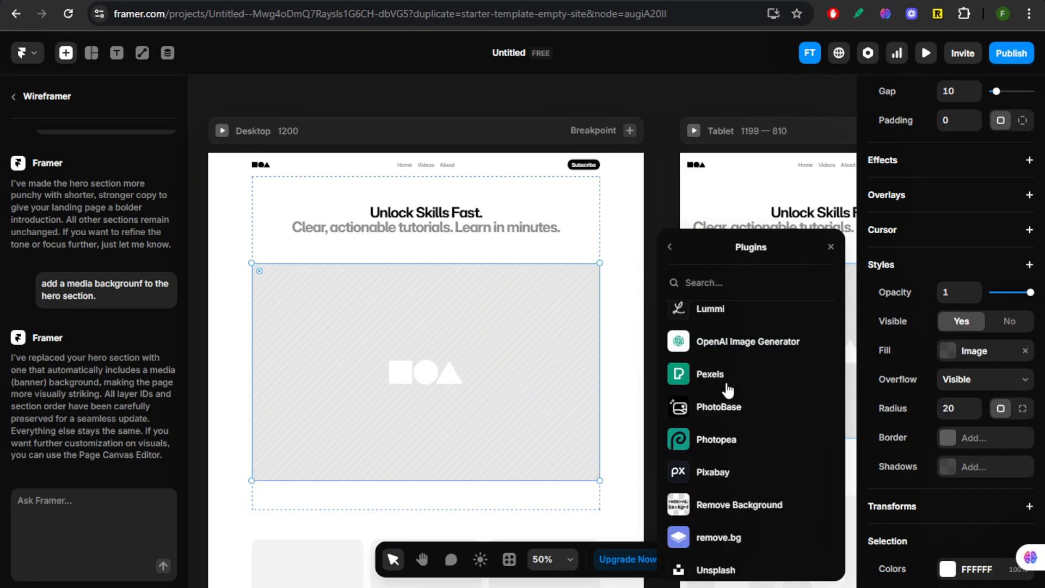
scroll(728, 387, up, 3)
click(670, 247)
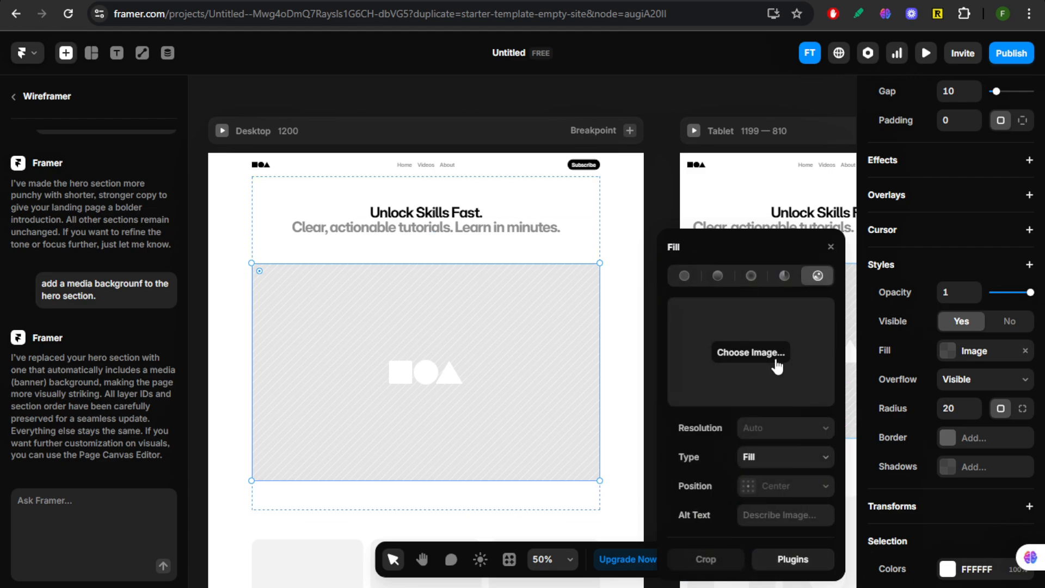
click(790, 566)
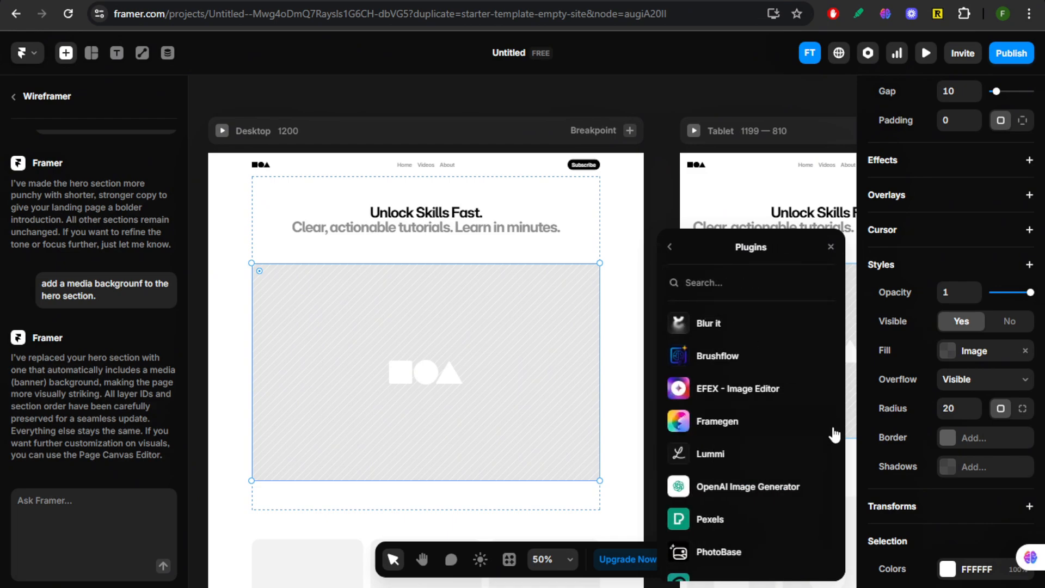
scroll(817, 439, down, 2)
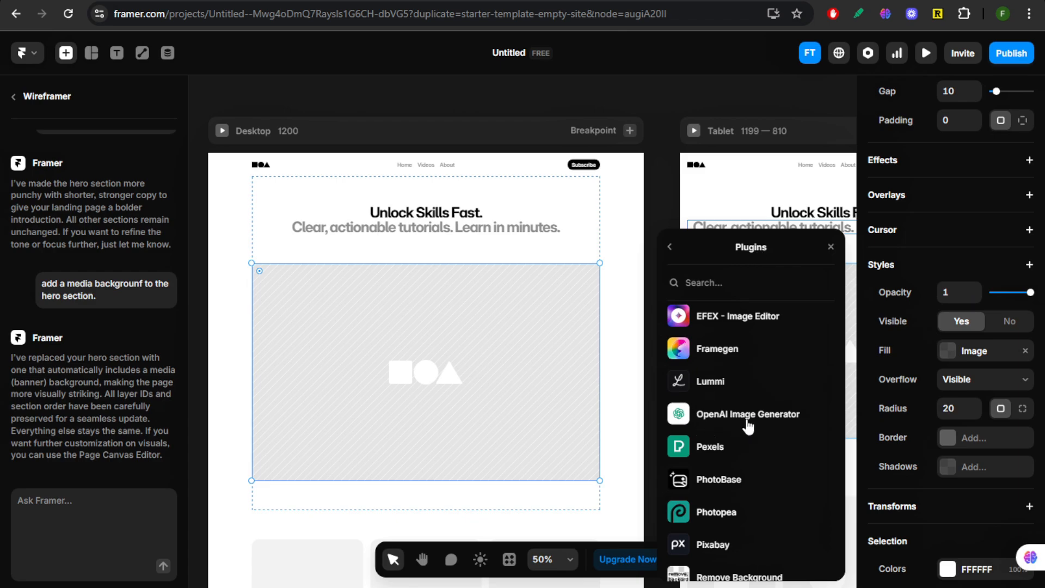
click(747, 417)
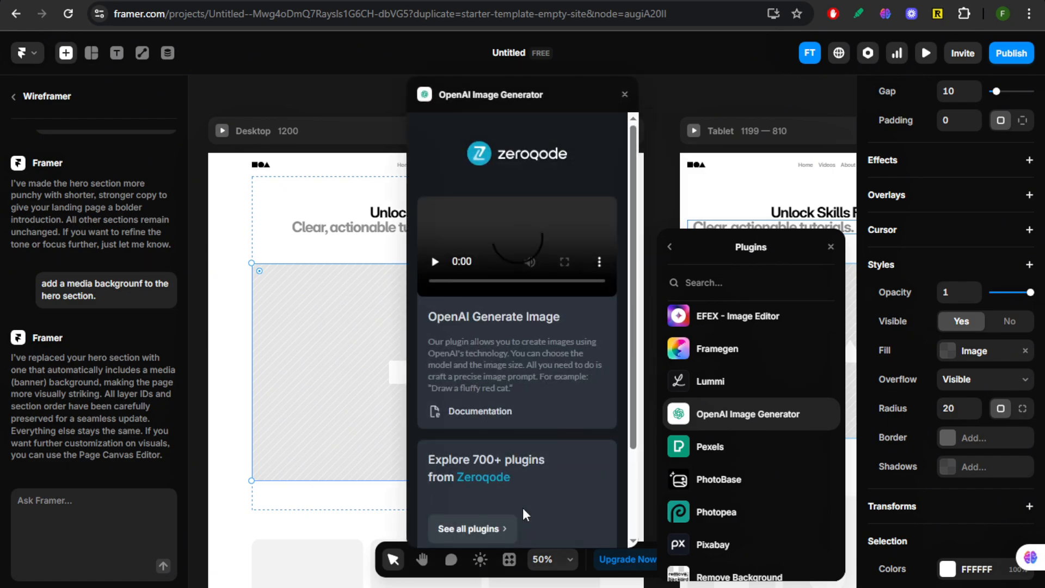
scroll(564, 322, down, 2)
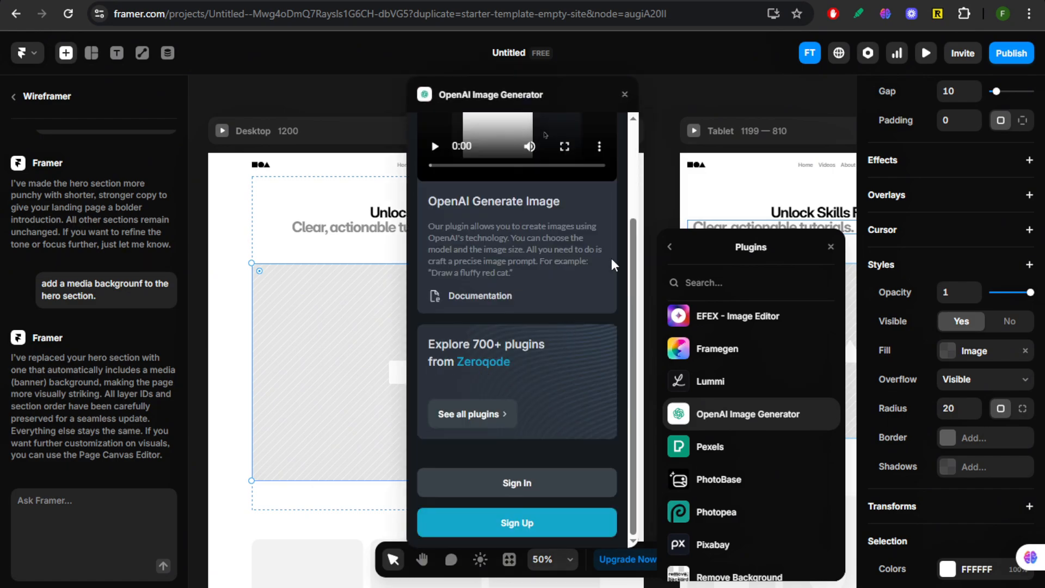
mouse_move(634, 248)
mouse_down()
mouse_move(635, 169)
mouse_move(634, 267)
mouse_up()
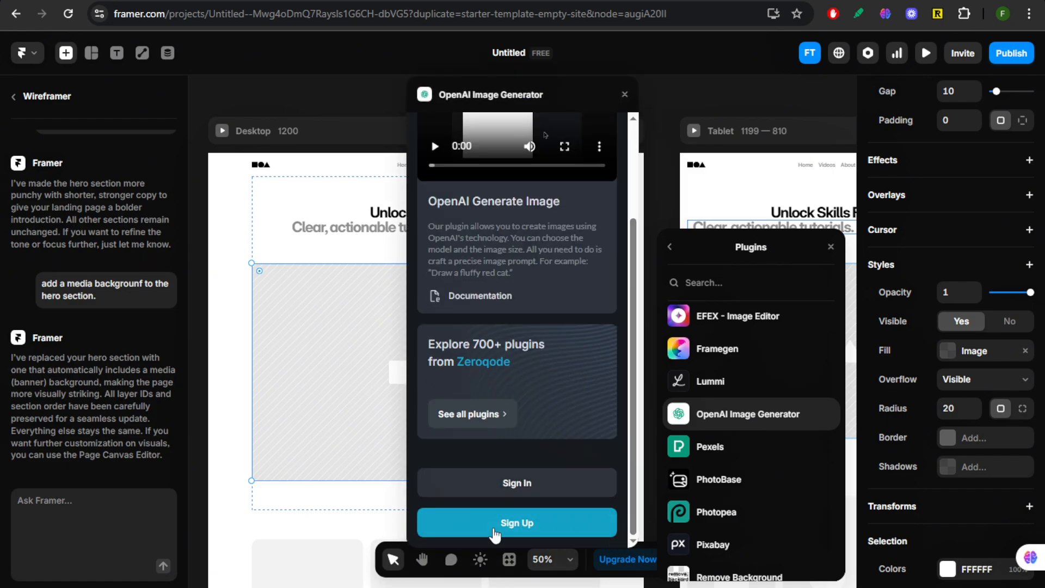
click(624, 95)
Fill the hero media block with the desert clapperboard photo from an Unsplash search for "video".
scroll(786, 421, down, 2)
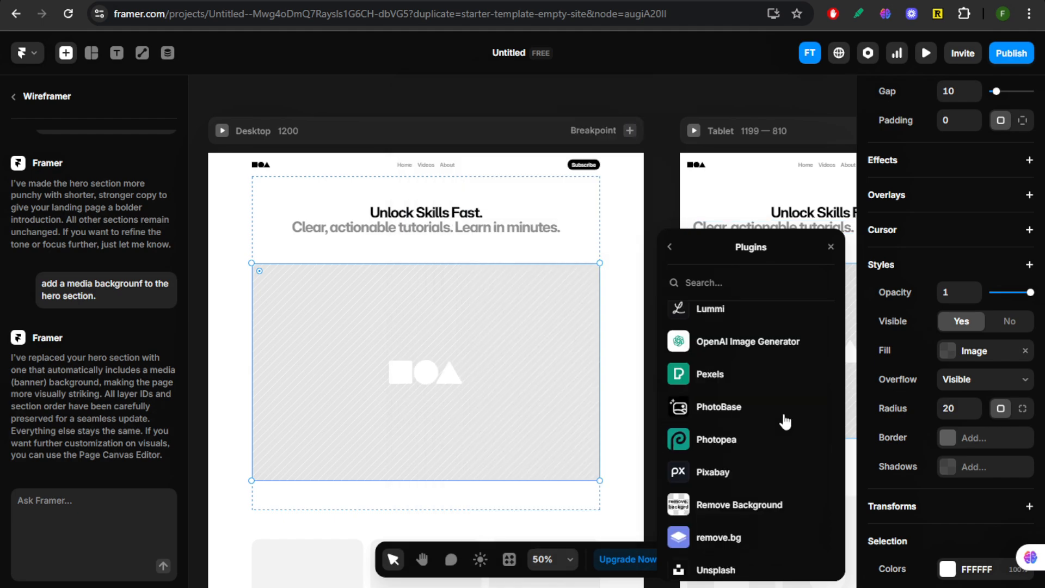
scroll(785, 422, down, 1)
click(717, 528)
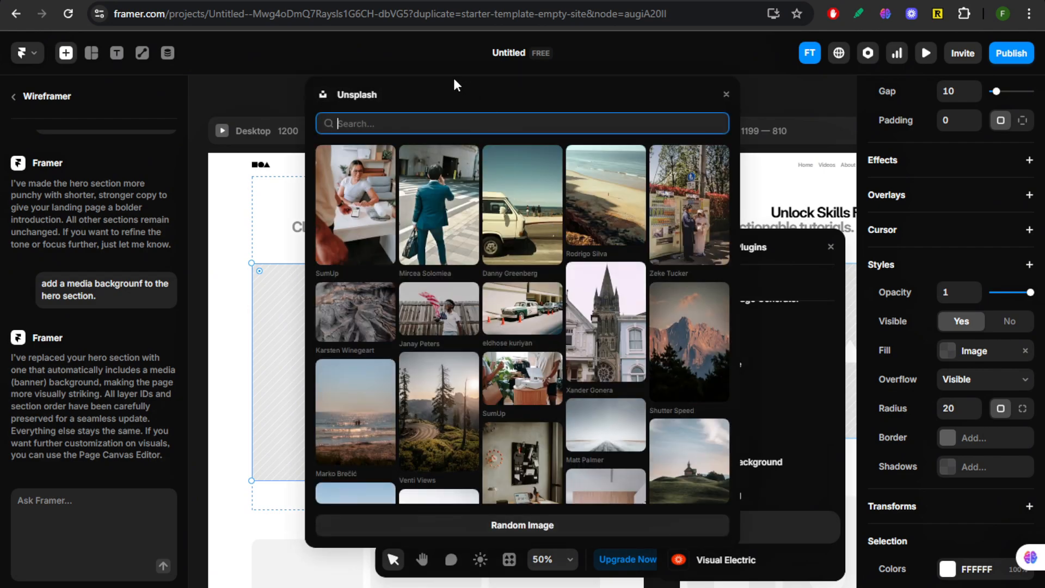
click(454, 80)
click(431, 123)
text(Camera)
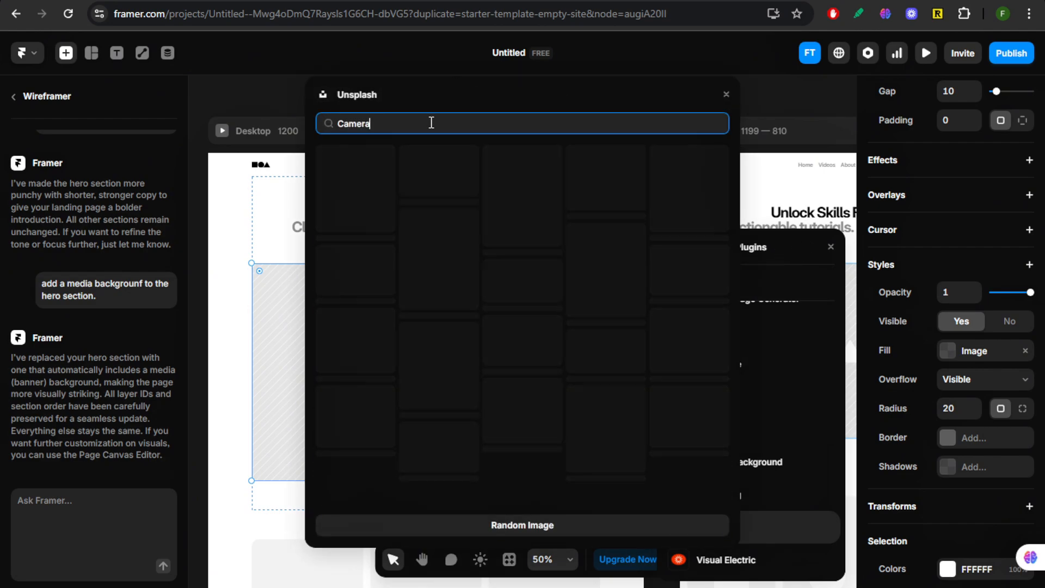
key(BackSpace)
key(BackSpace)
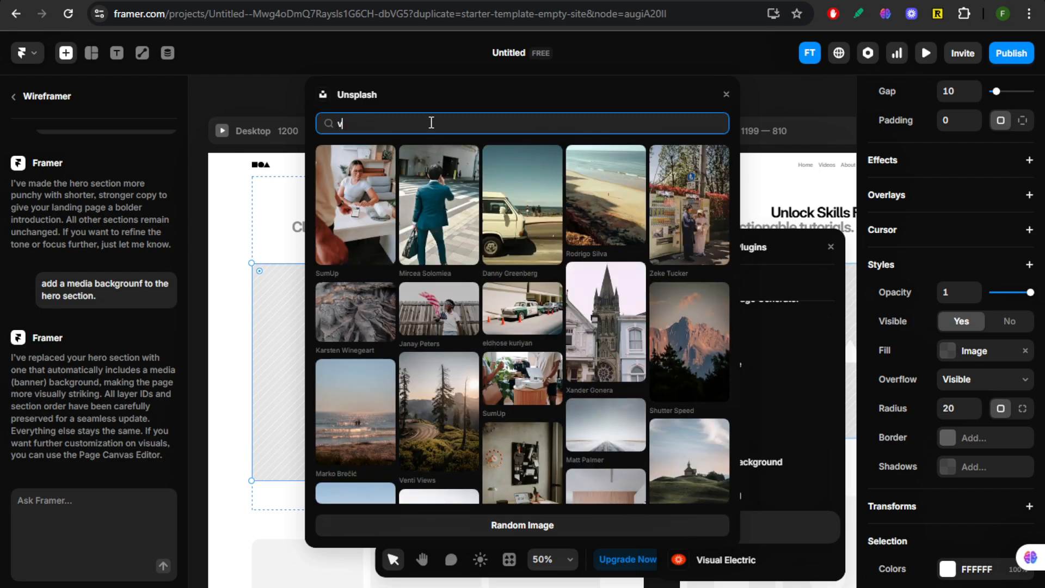
text(video)
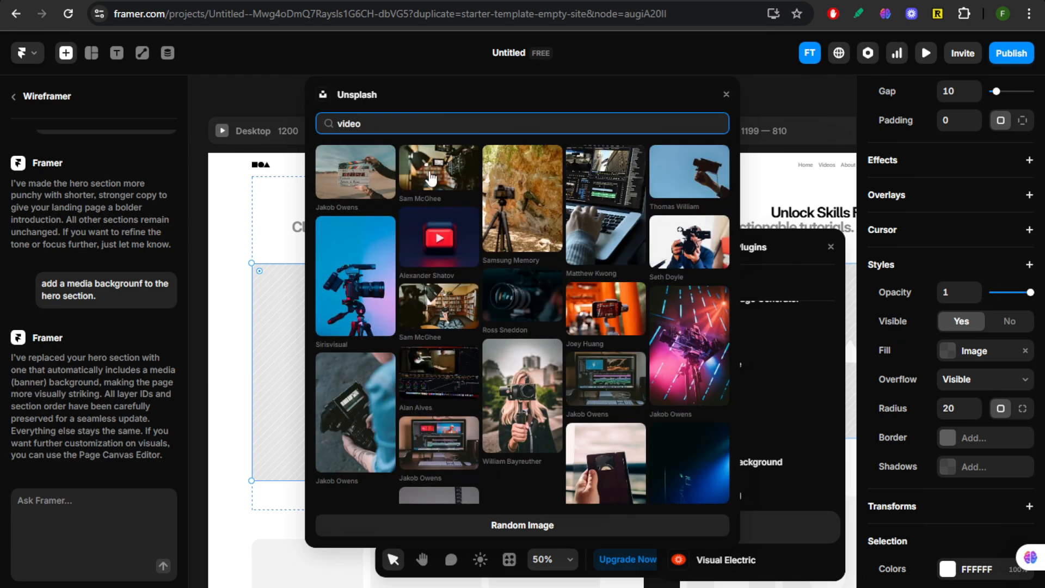
click(362, 179)
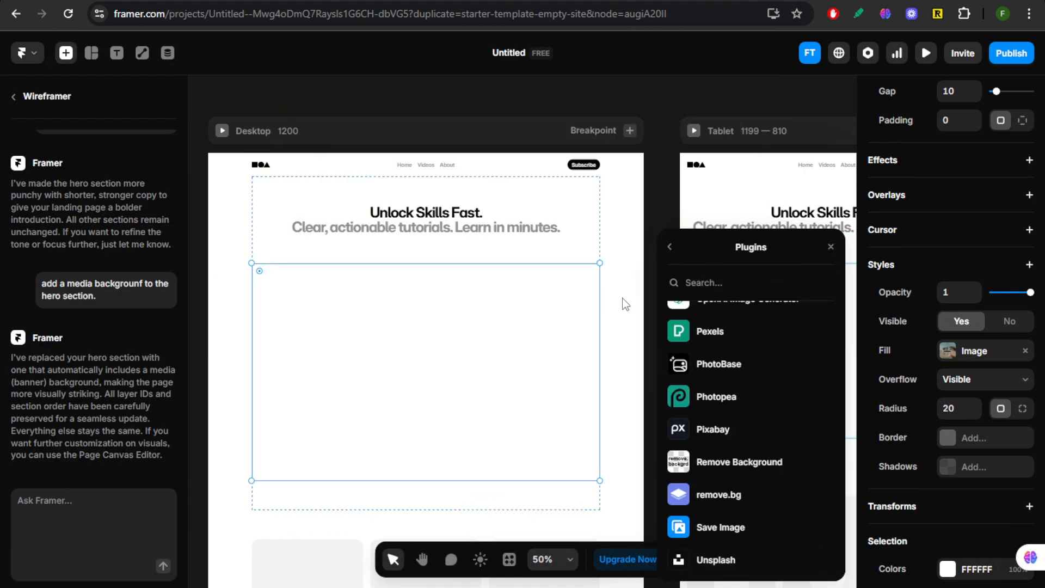
Replace the white placeholder logo on the desktop hero image with the text "4ZEAZONS".
scroll(511, 321, down, 3)
click(400, 255)
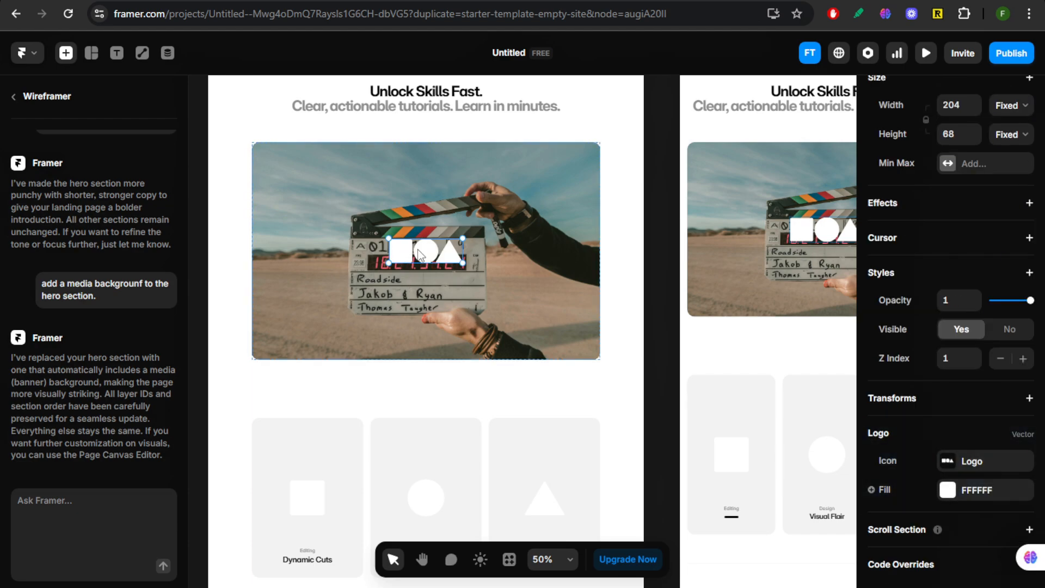
click(116, 54)
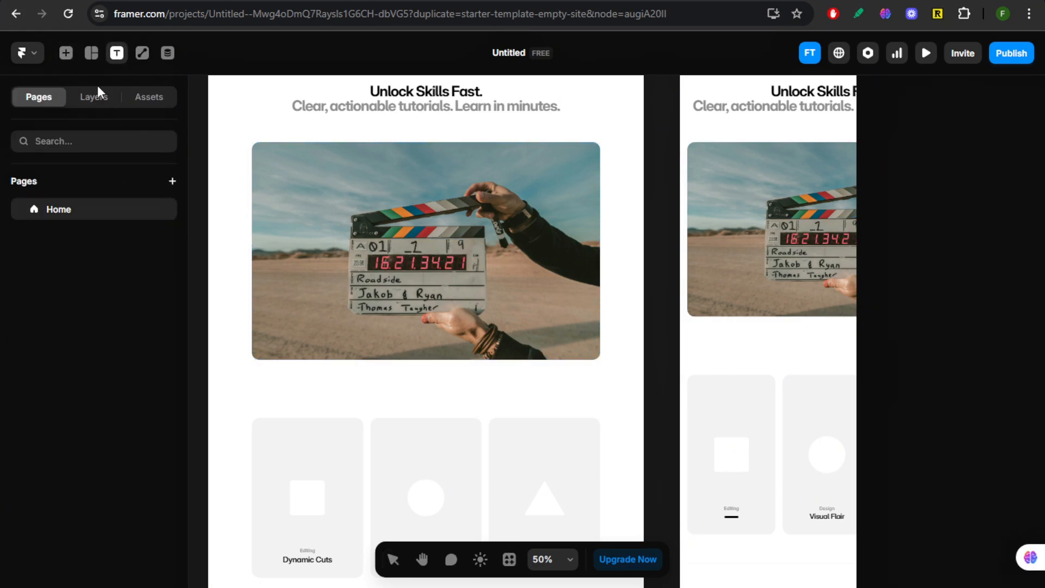
click(115, 55)
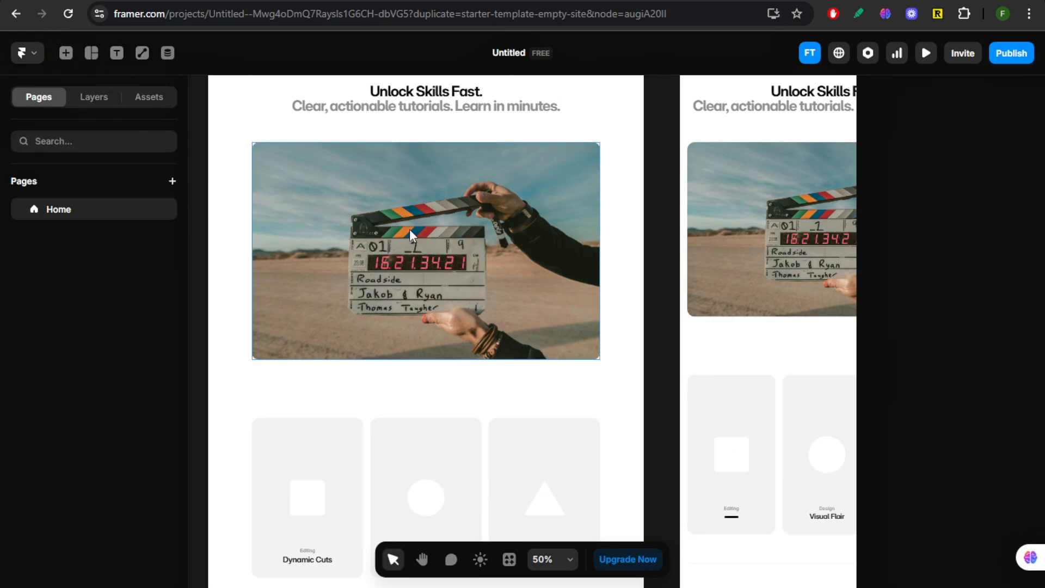
click(117, 53)
click(439, 251)
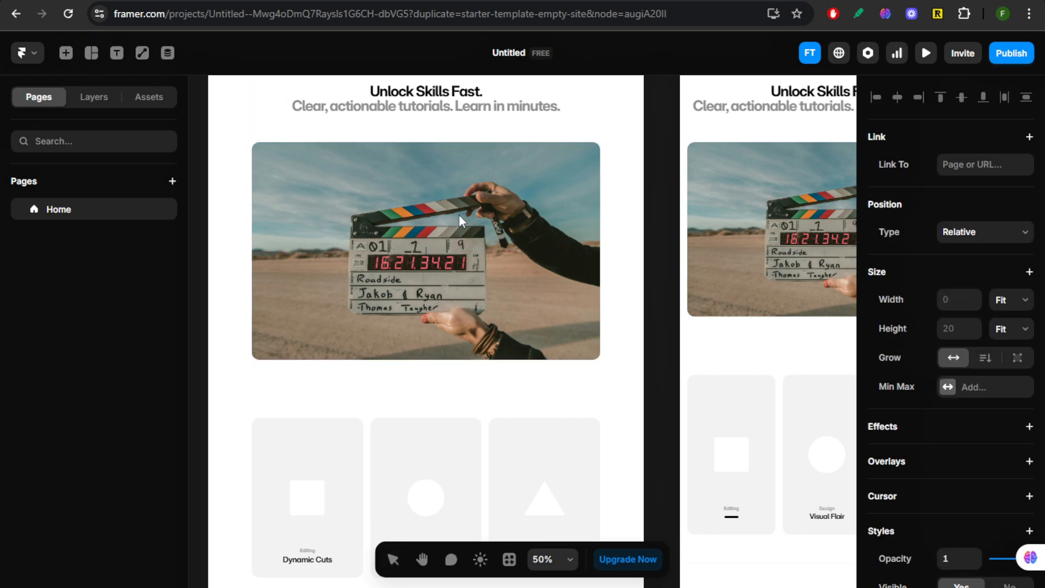
text(4SEAZONS)
key(Escape)
Set the "4ZEAZONS" text on the desktop hero image to Bold and enlarge it to about 117 px.
scroll(897, 298, down, 6)
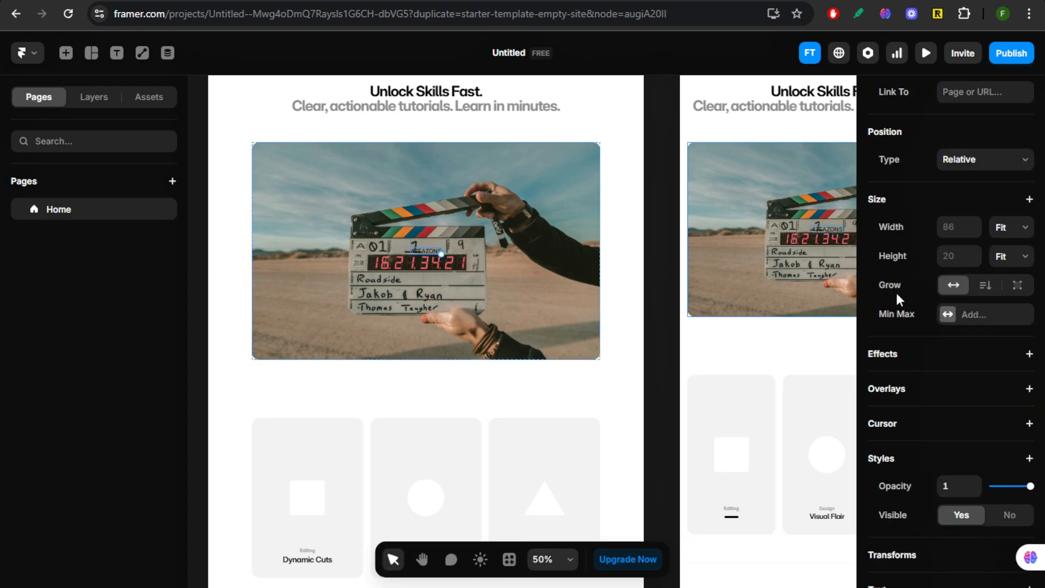
scroll(961, 352, down, 1)
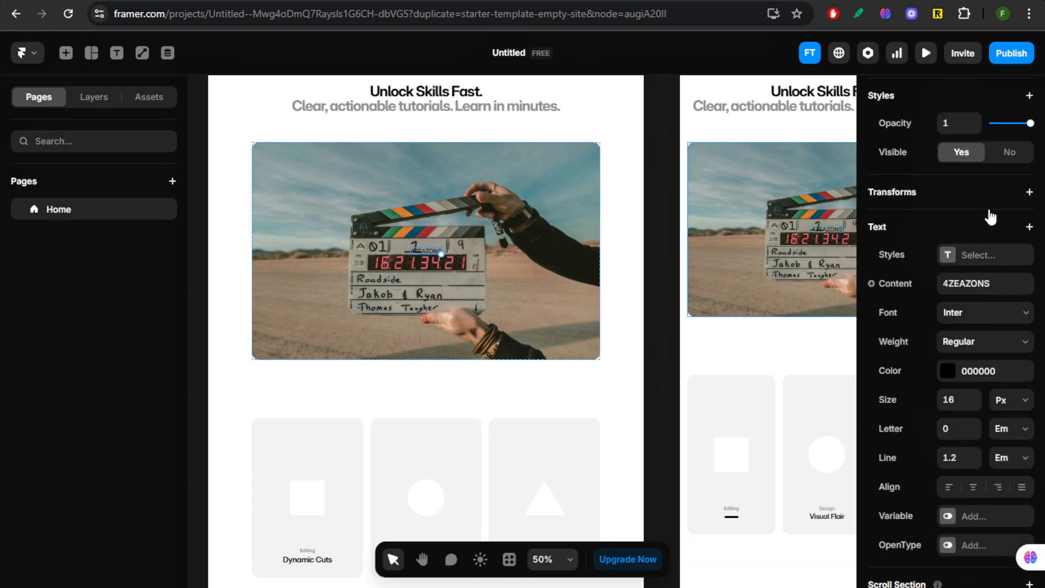
click(969, 343)
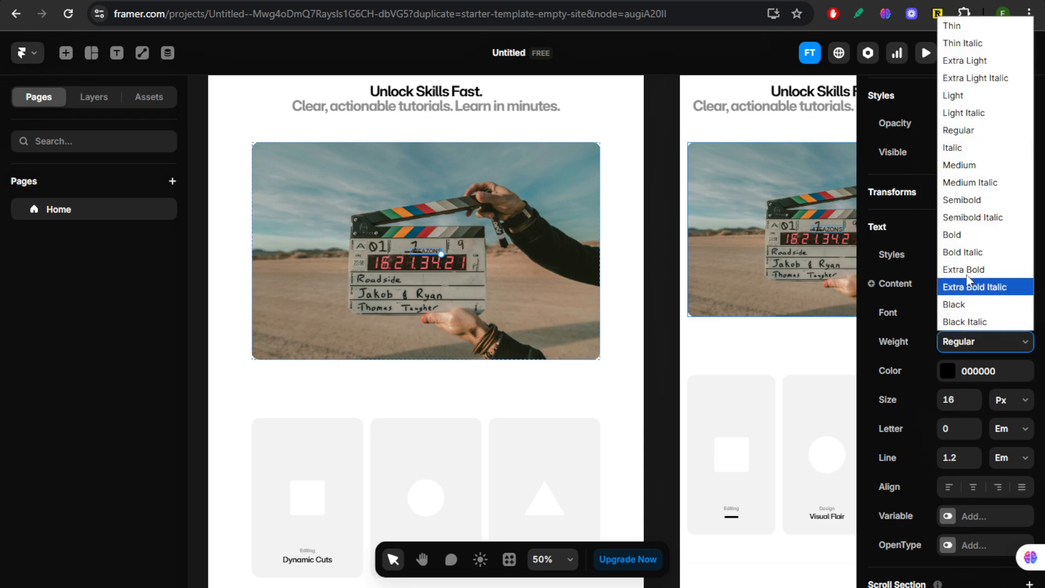
click(952, 235)
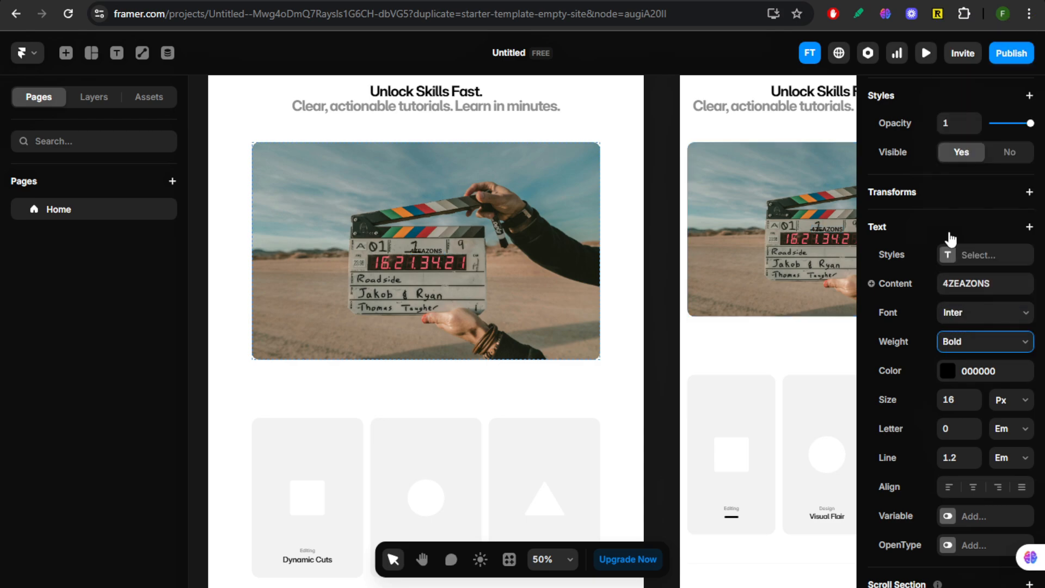
drag(440, 251, 643, 346)
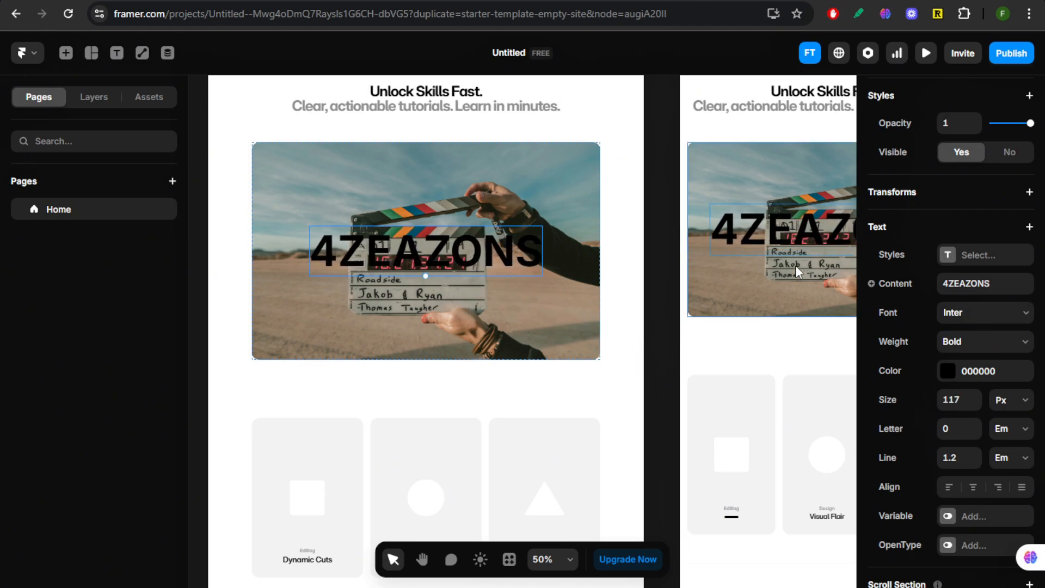
Change the "4ZEAZONS" hero text's colour to white.
click(946, 372)
drag(692, 385, 654, 364)
click(658, 188)
Recolour the desktop hero headline "Unlock Skills Fast." to burnt orange C25313.
scroll(660, 188, up, 3)
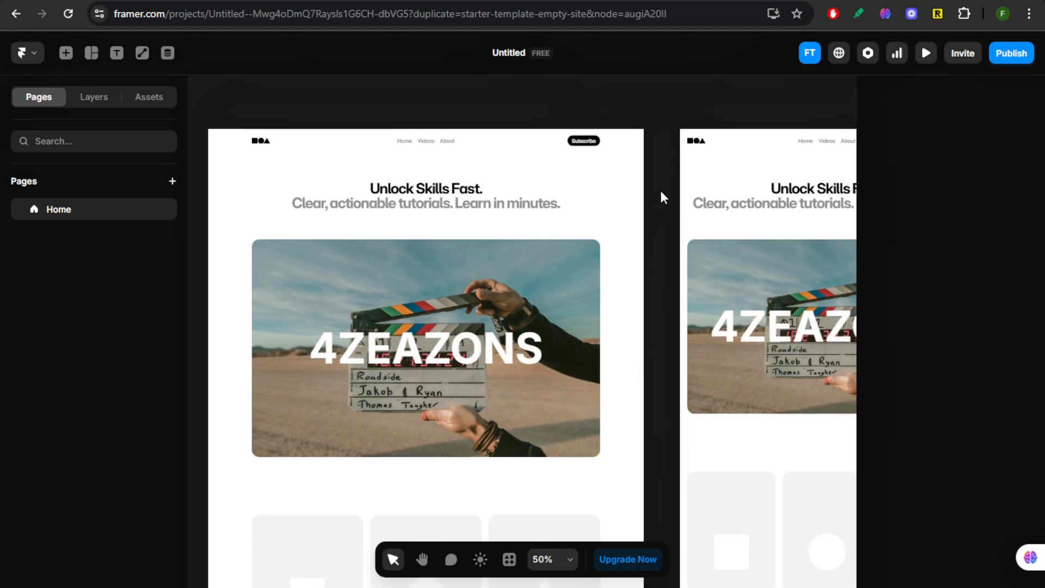
click(364, 213)
double_click(363, 212)
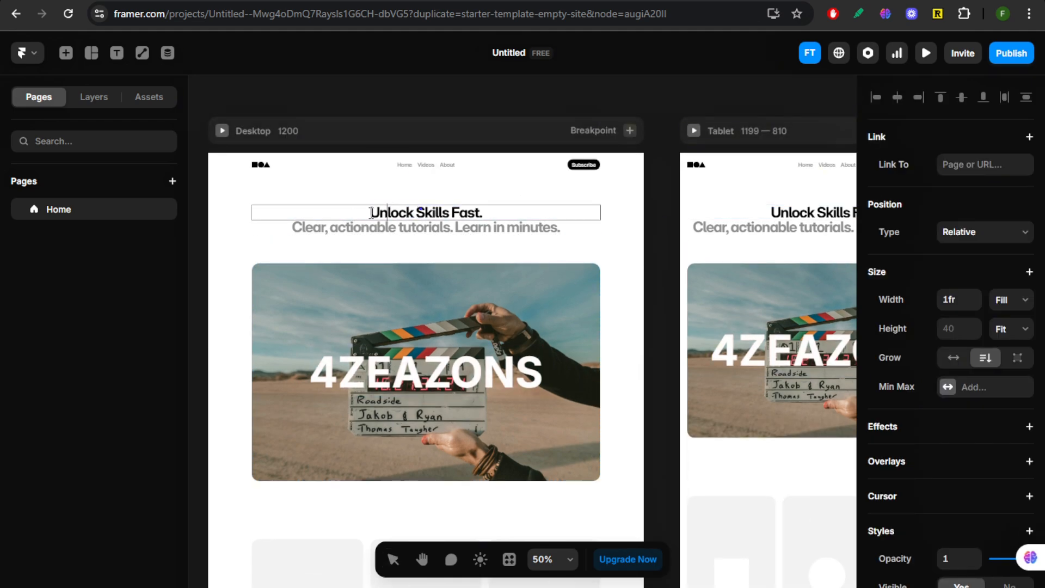
key(ctrl+a)
scroll(952, 415, down, 5)
scroll(952, 415, down, 4)
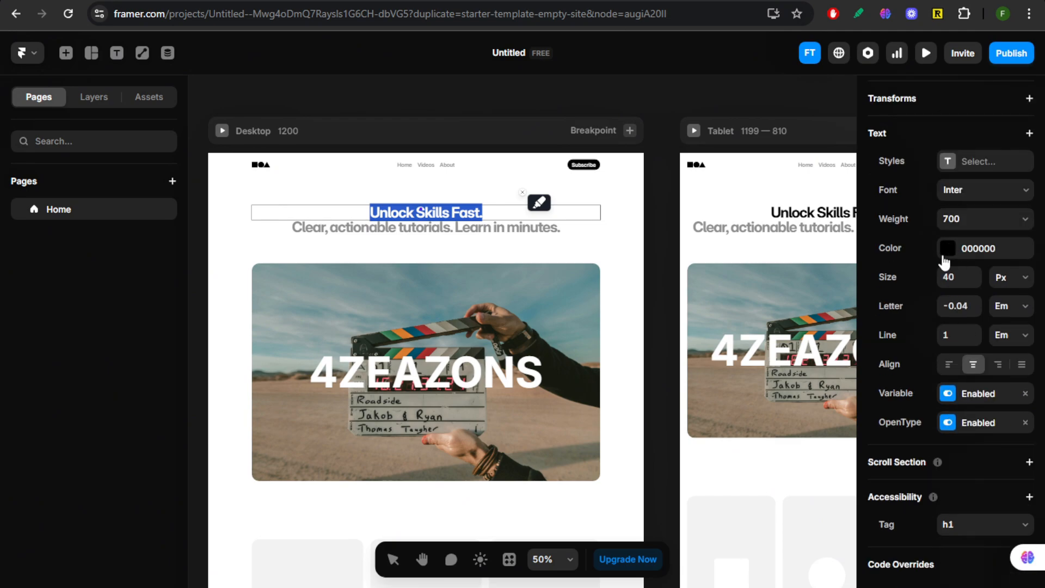
scroll(945, 263, up, 1)
click(948, 321)
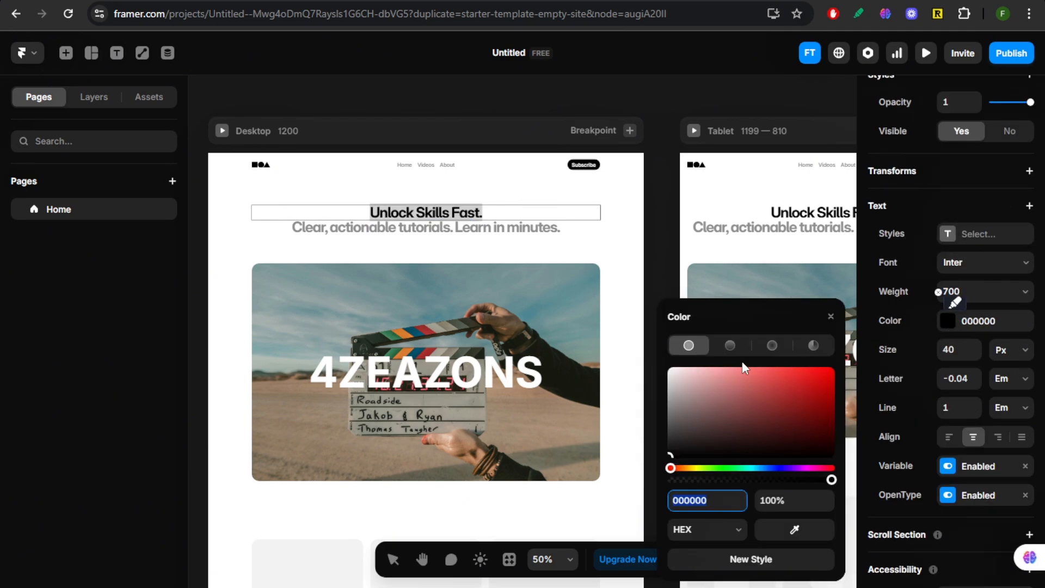
click(771, 468)
drag(785, 421, 828, 420)
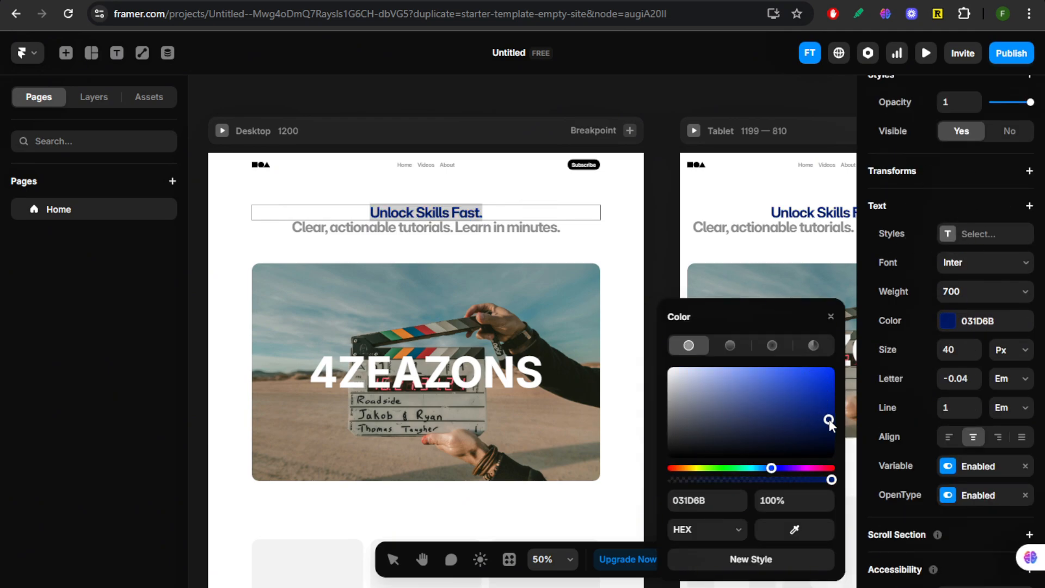
drag(701, 468, 680, 469)
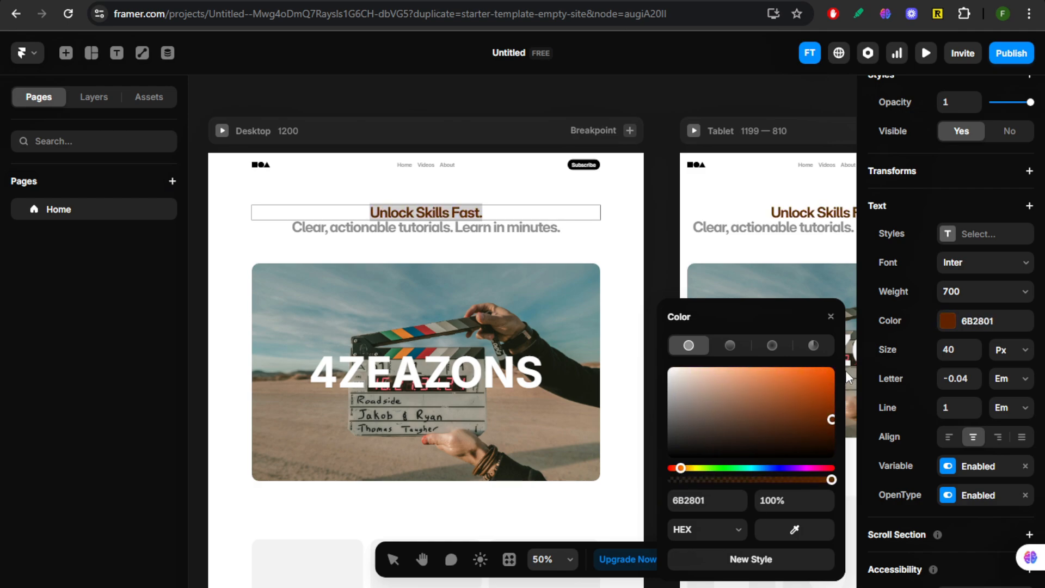
mouse_move(831, 406)
mouse_down()
mouse_move(822, 406)
mouse_move(819, 378)
mouse_move(818, 391)
mouse_up()
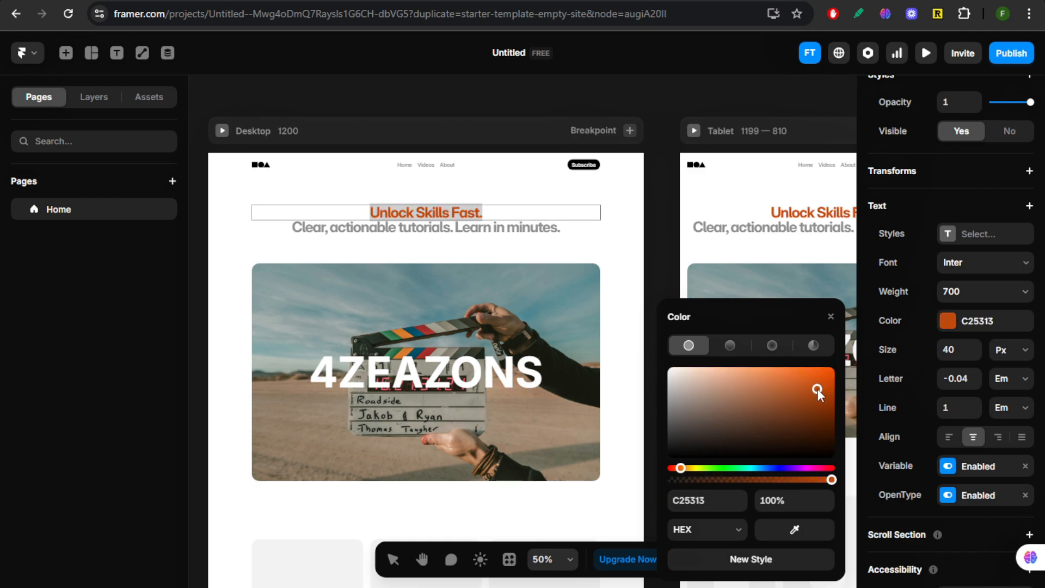
click(831, 316)
key(Escape)
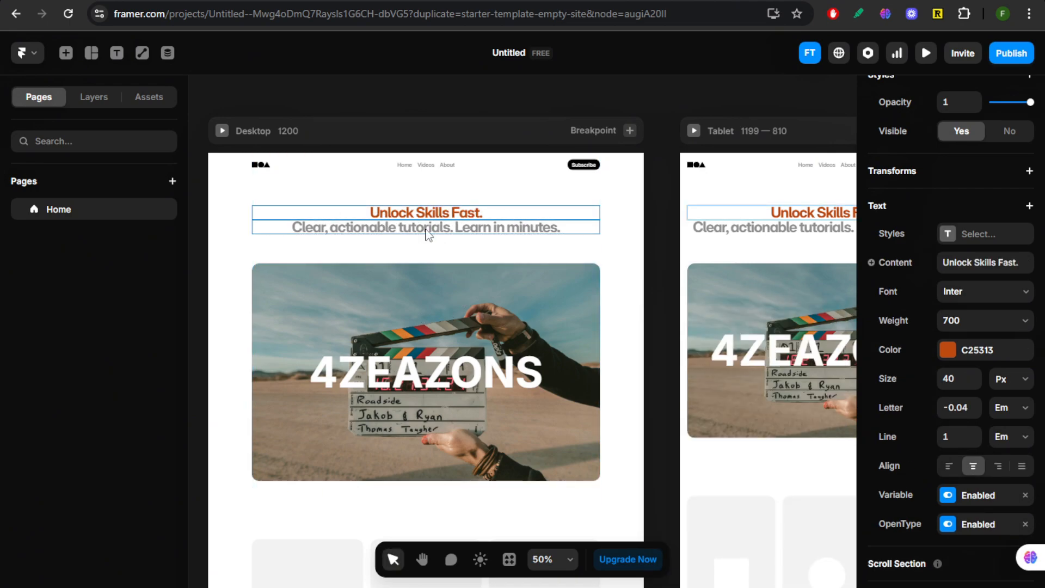
Review the desktop page layout from the hero through the feature cards, the email sign-up section and the FAQ.
scroll(430, 232, down, 2)
scroll(517, 245, down, 3)
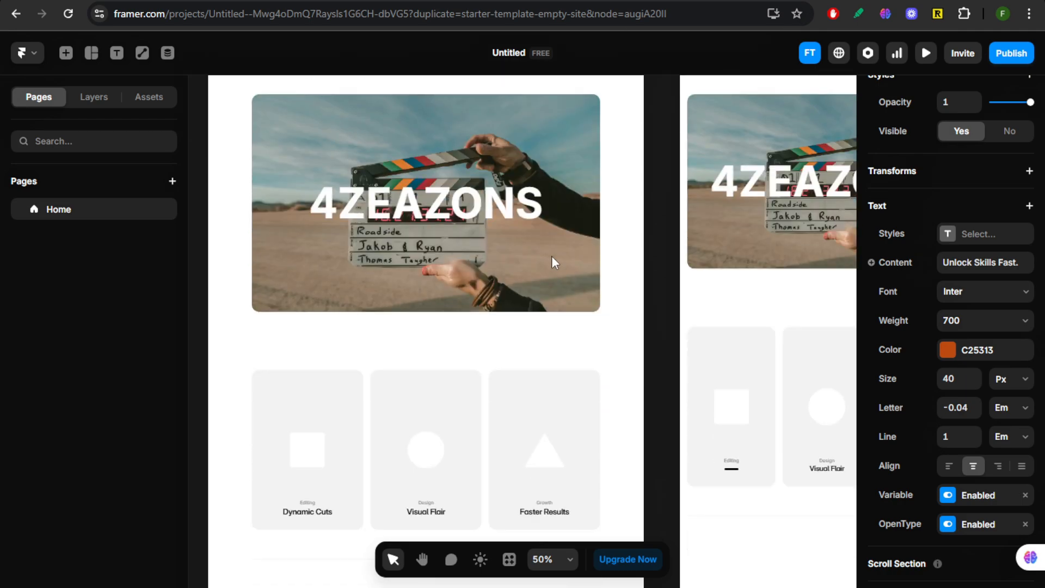
scroll(555, 261, up, 1)
scroll(558, 268, down, 2)
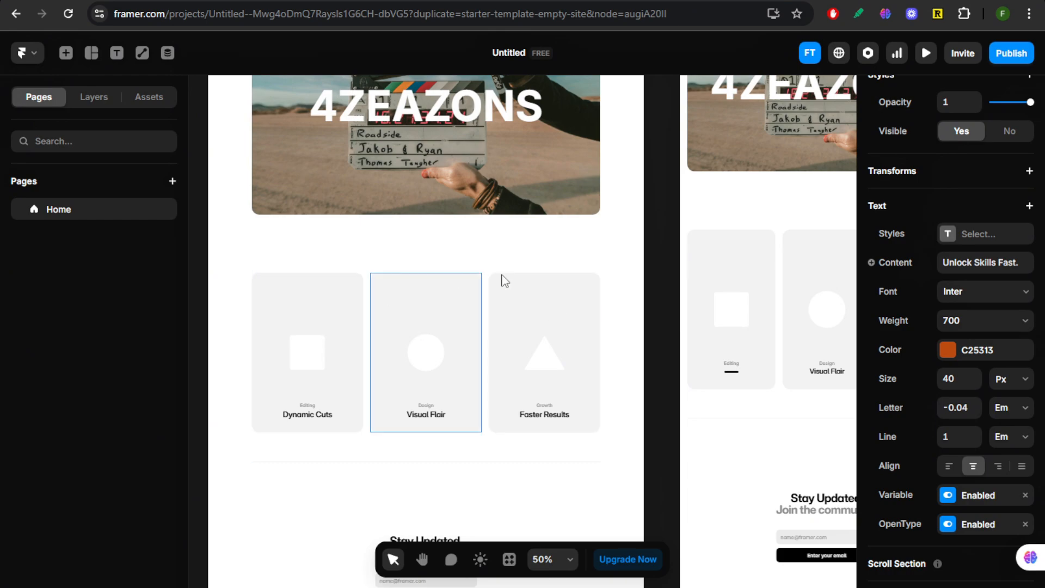
scroll(648, 368, down, 1)
scroll(647, 366, down, 4)
scroll(651, 352, up, 7)
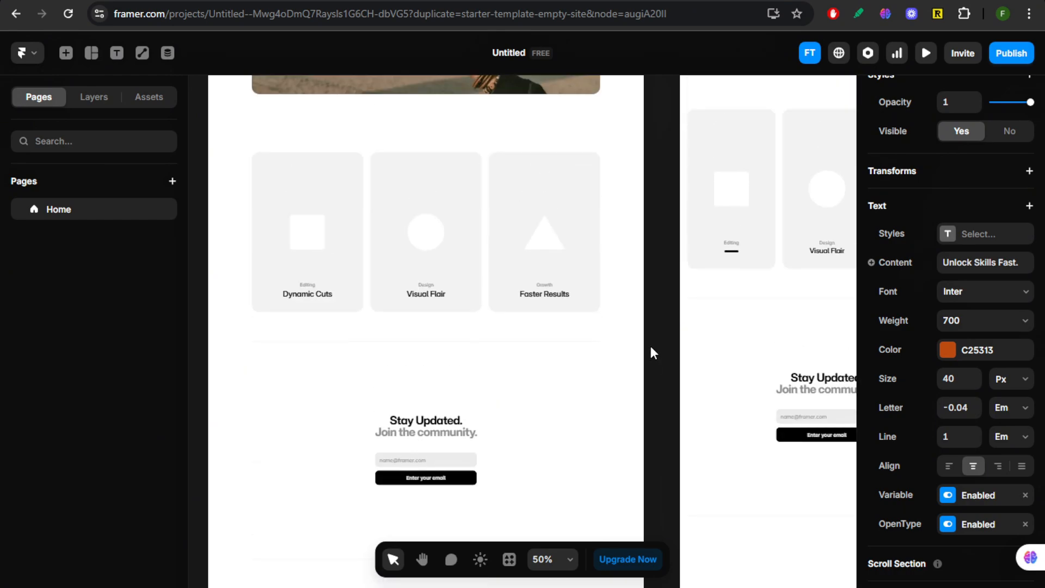
scroll(651, 341, up, 4)
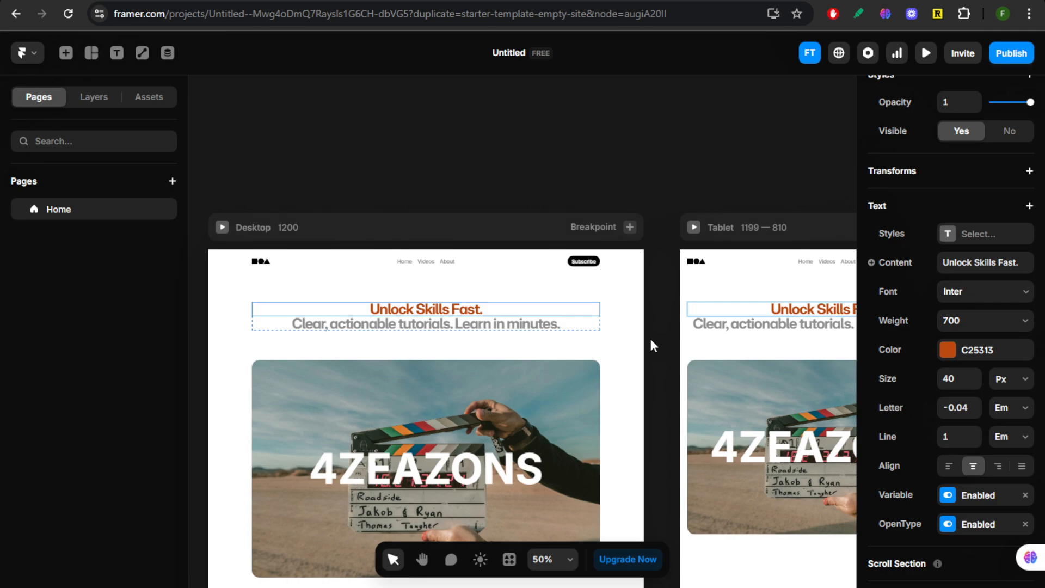
scroll(653, 335, down, 3)
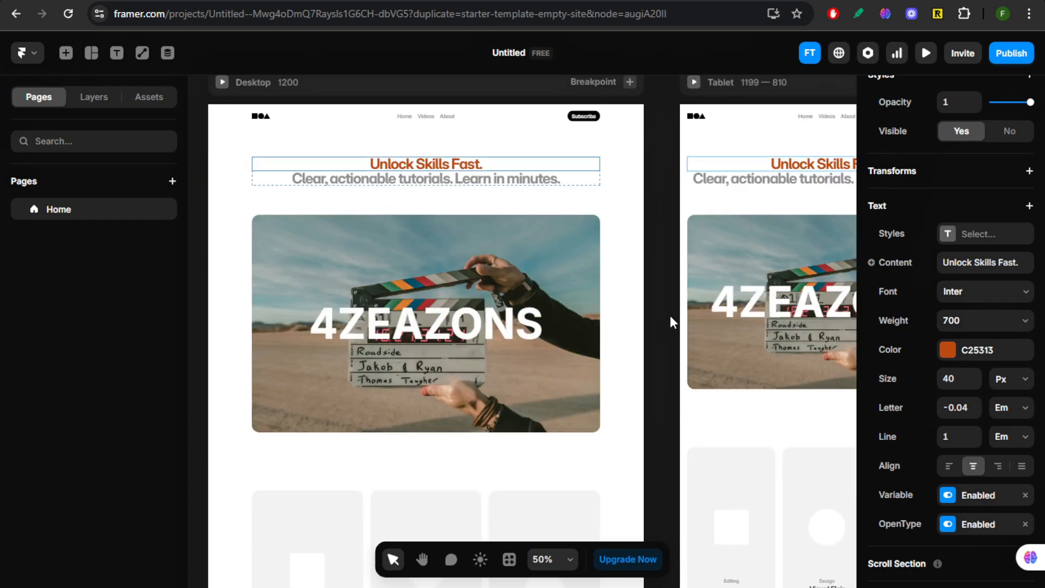
scroll(671, 317, down, 7)
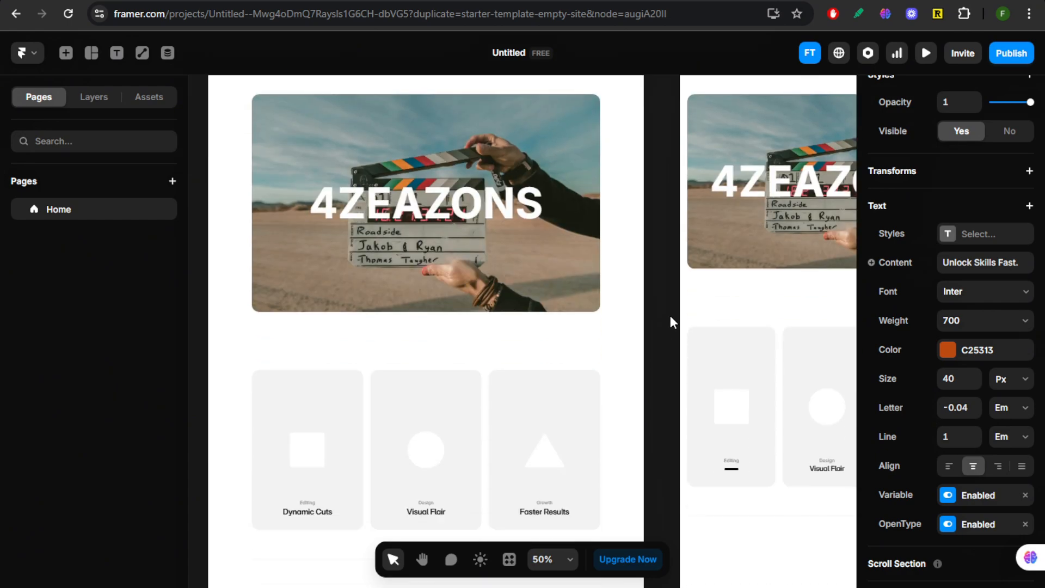
scroll(670, 317, down, 3)
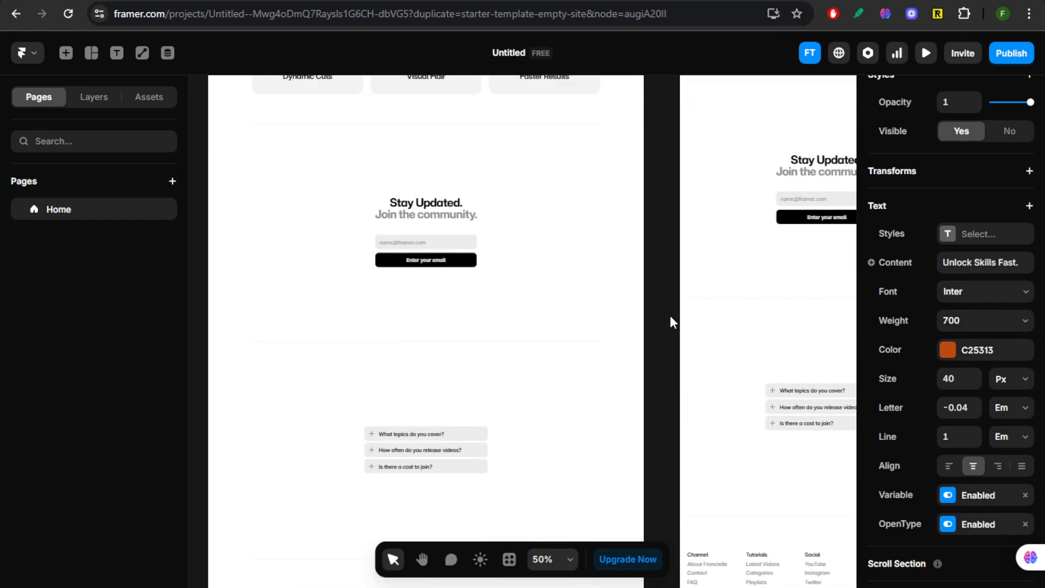
scroll(671, 317, up, 14)
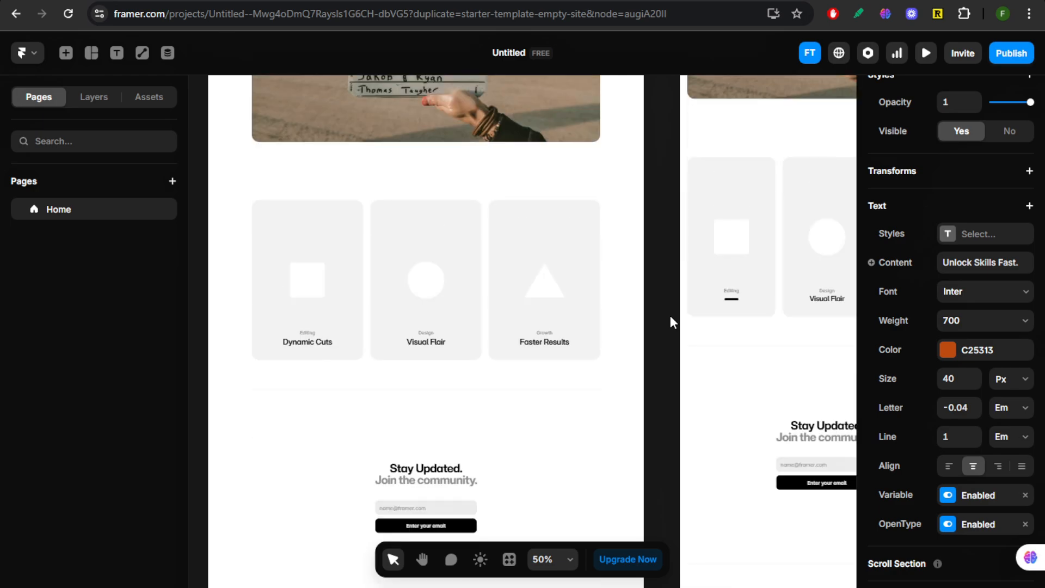
scroll(670, 317, up, 2)
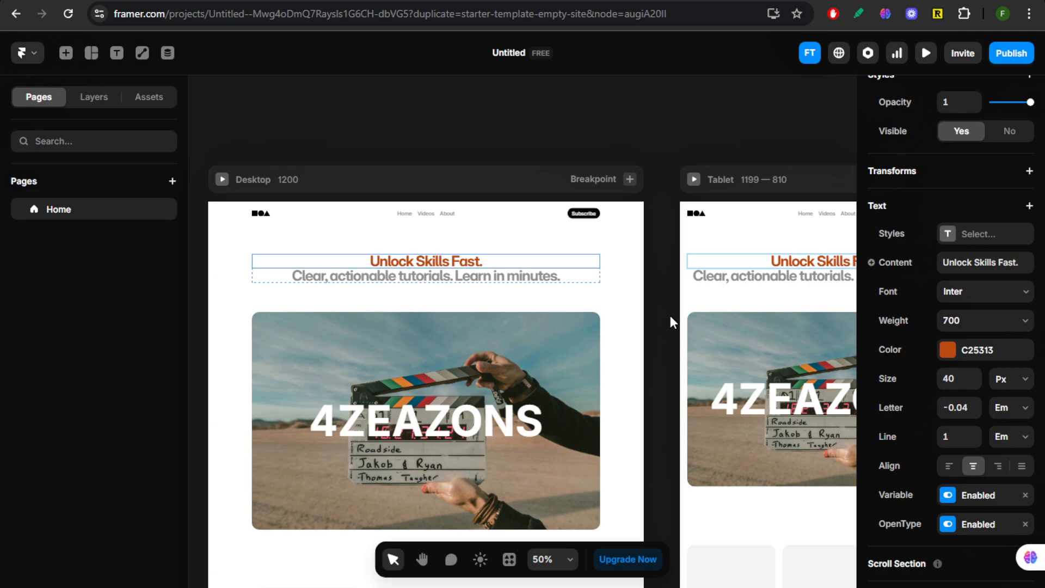
scroll(671, 316, down, 2)
scroll(671, 315, up, 1)
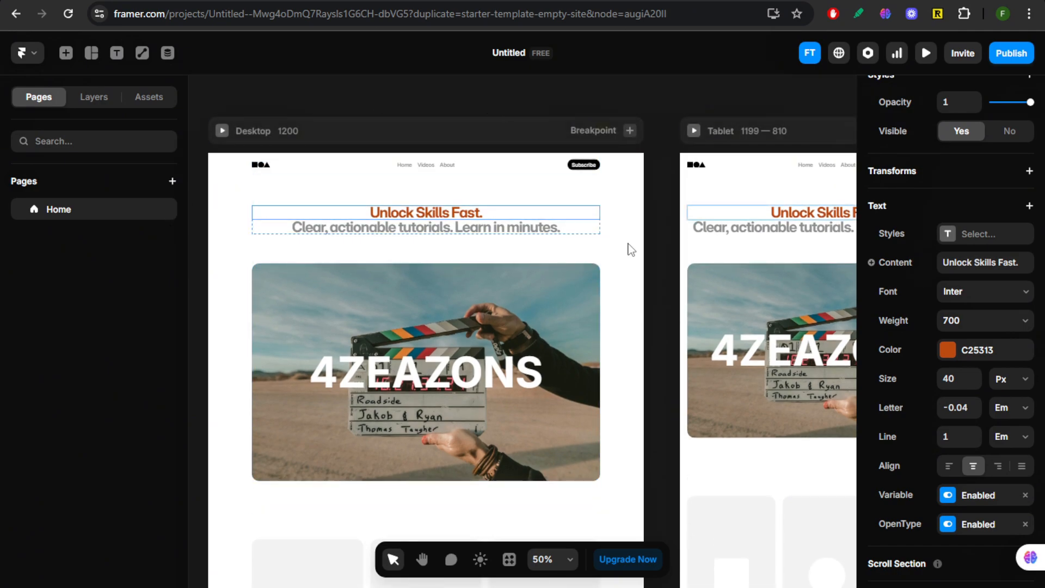
scroll(629, 254, down, 3)
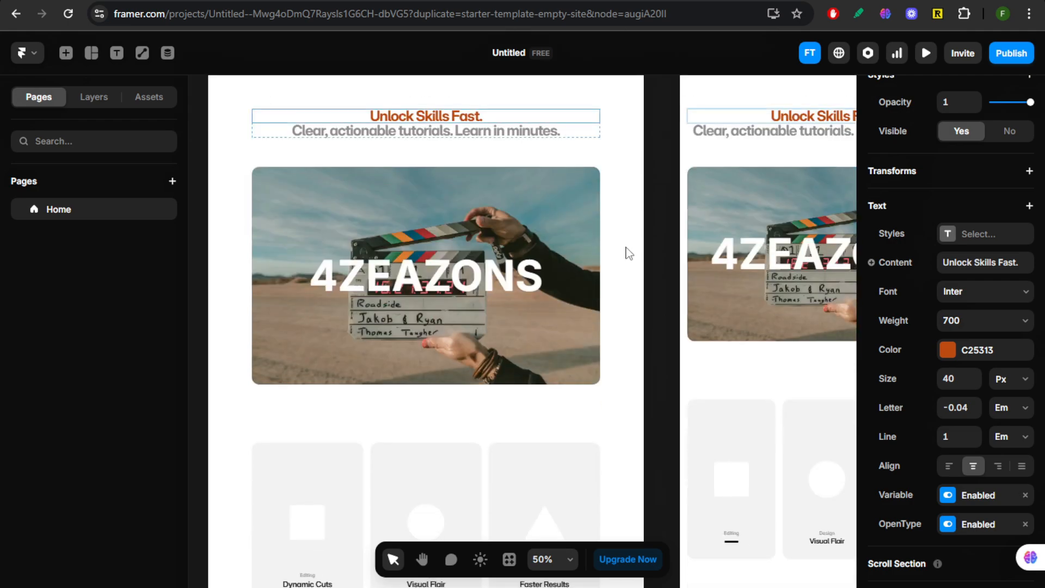
scroll(630, 254, up, 2)
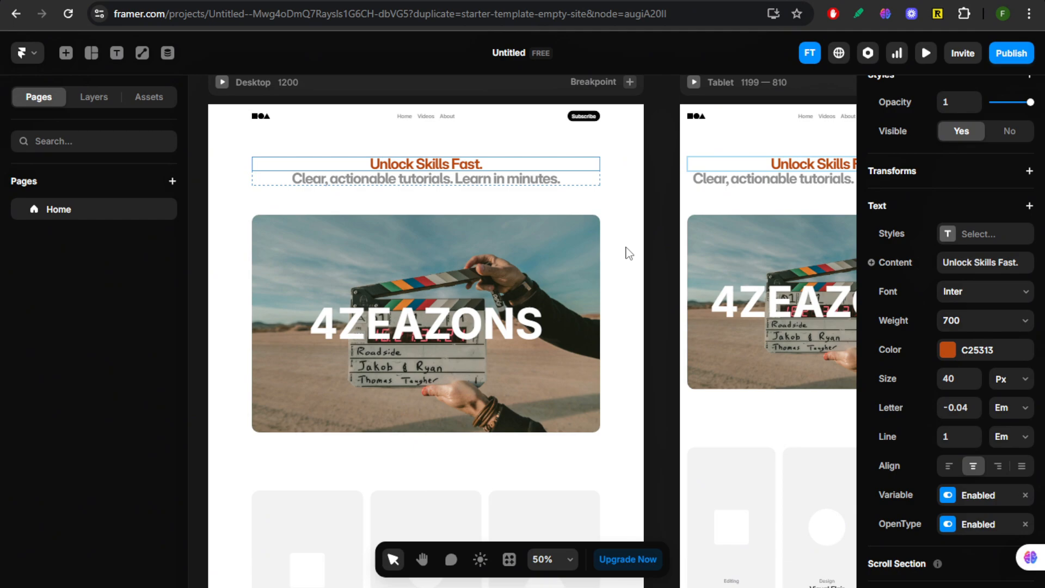
scroll(630, 254, down, 2)
scroll(629, 253, up, 2)
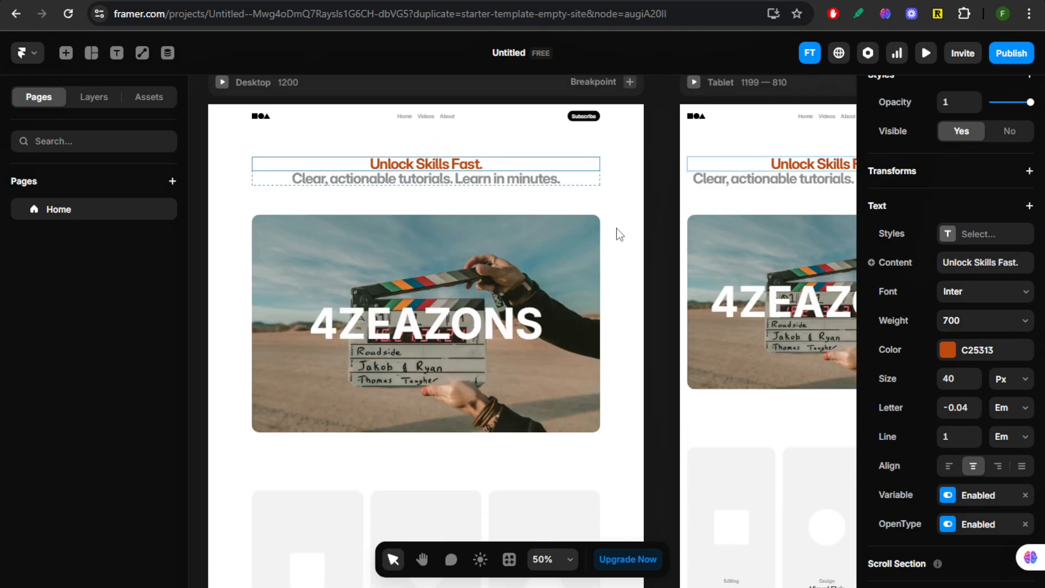